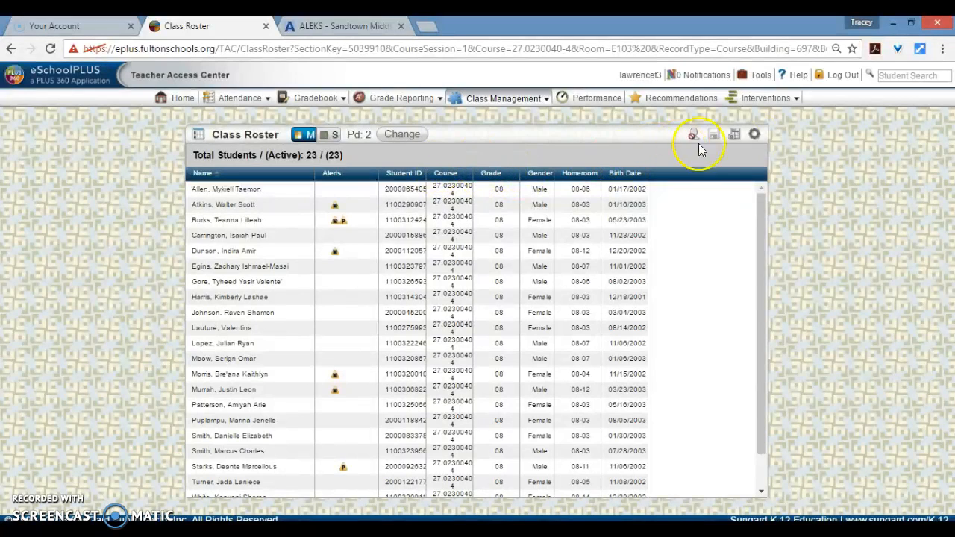
Hide the Alerts, Course, Grade, Gender and Homeroom columns from the class roster and save the current settings.
left_click(755, 136)
left_click(680, 154)
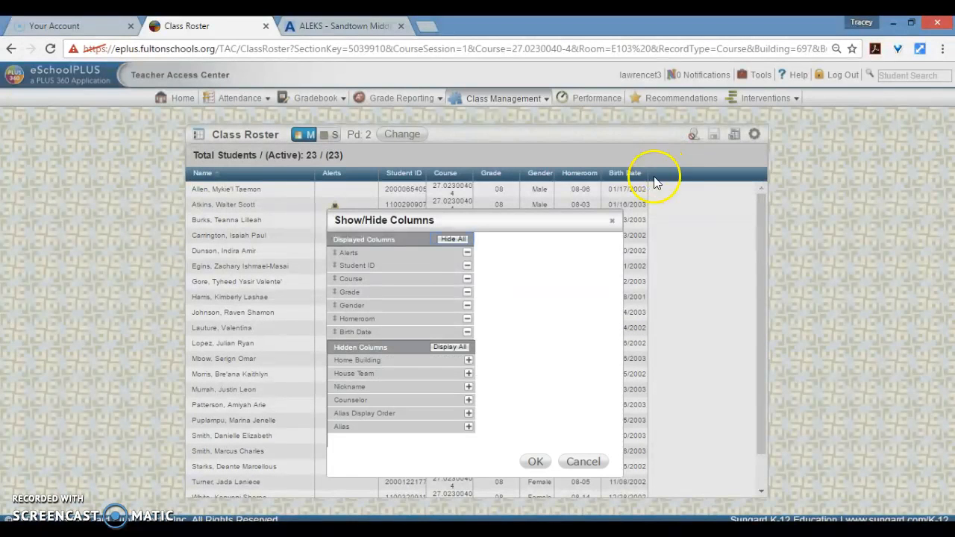
left_click(468, 256)
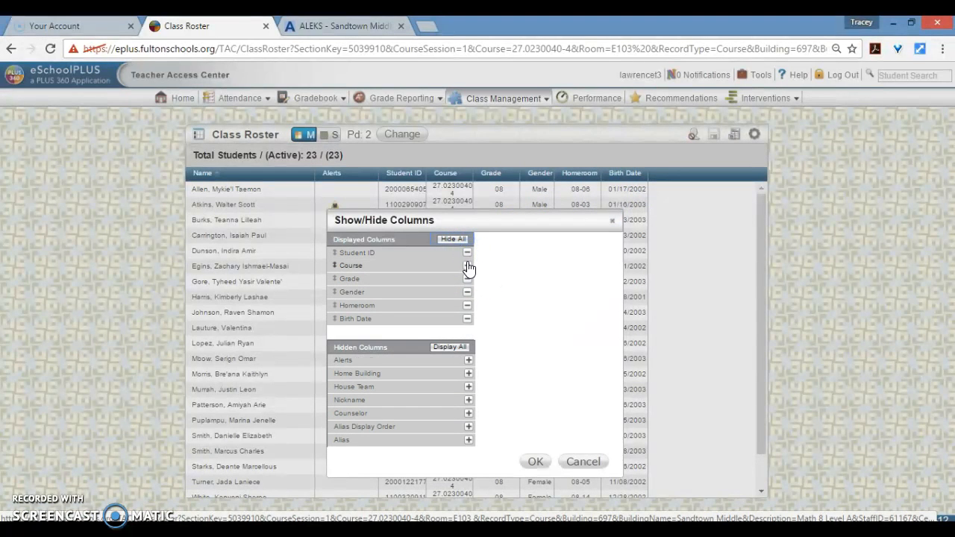
left_click(467, 266)
left_click(467, 267)
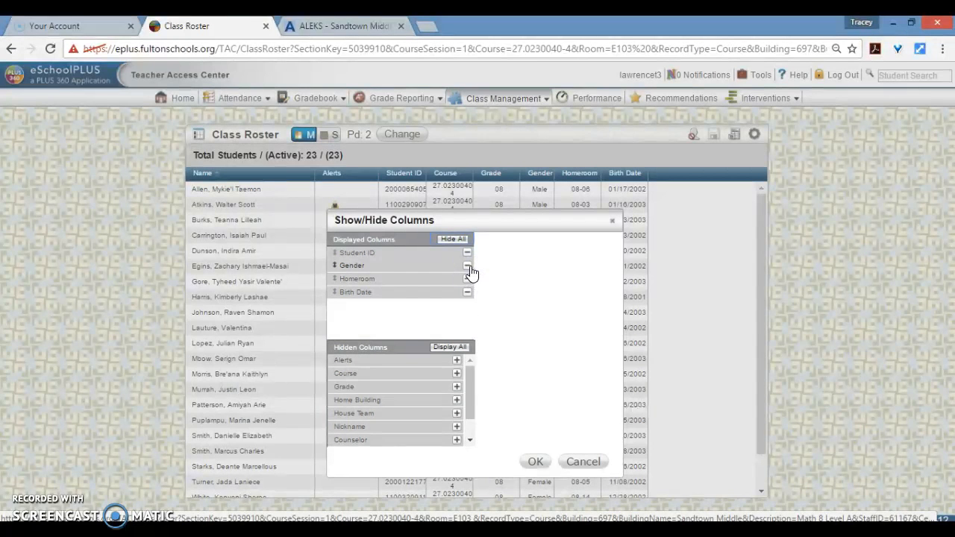
left_click(467, 266)
left_click(467, 268)
left_click(535, 462)
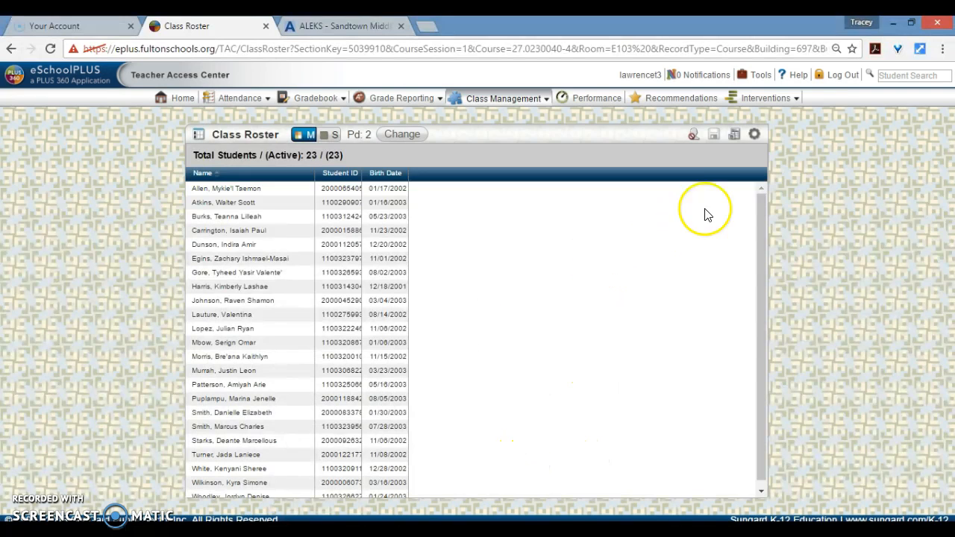
left_click(754, 134)
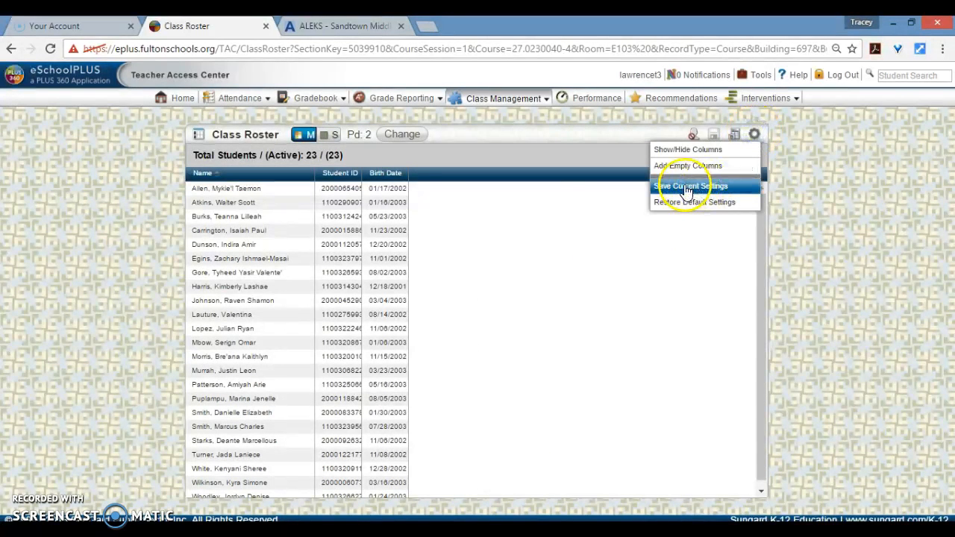
left_click(686, 190)
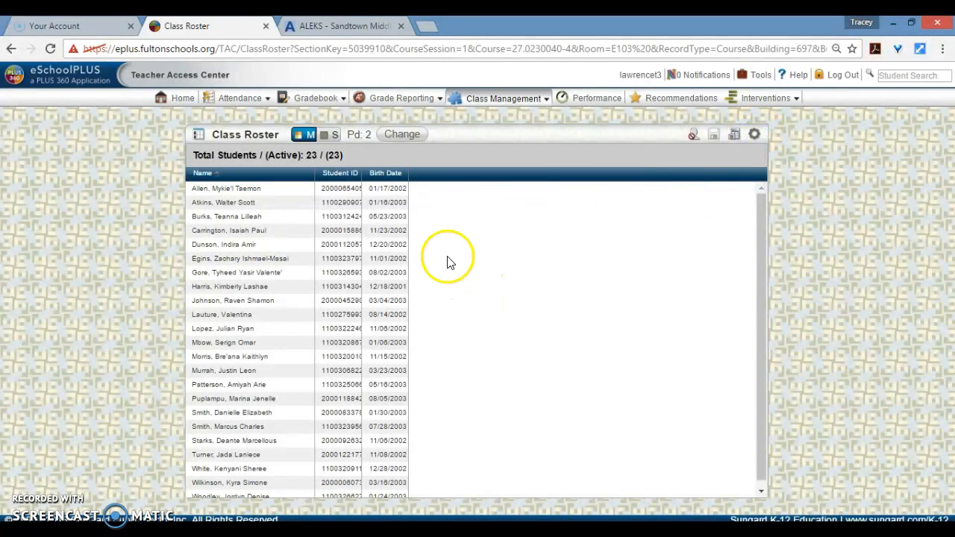
Select all student rows of the roster, copy them, and switch to the blank Excel workbook.
left_click_drag(191, 192, 395, 506)
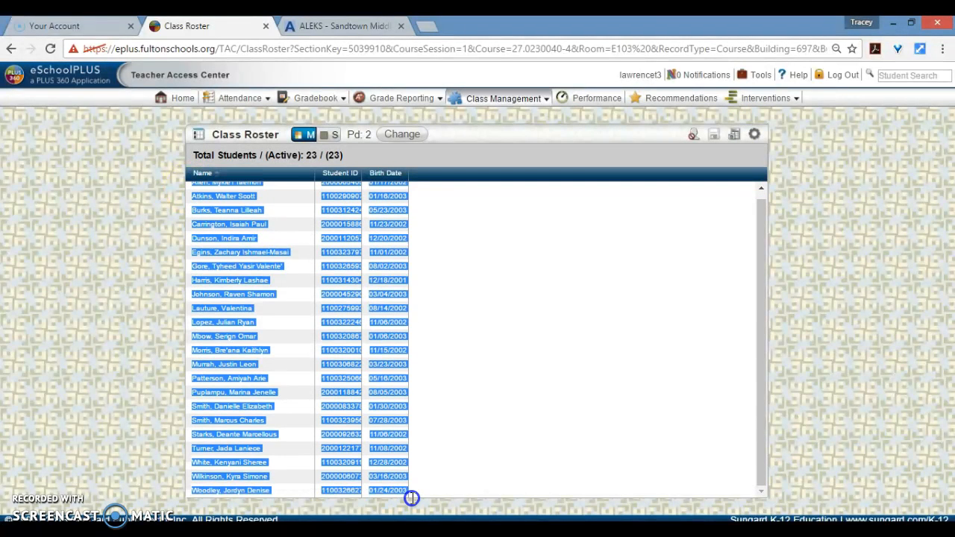
right_click(385, 226)
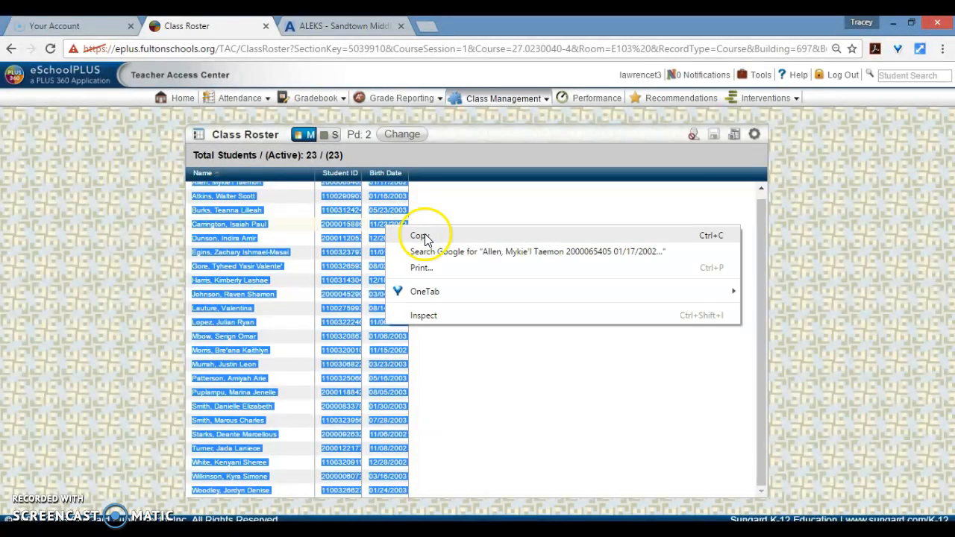
left_click(422, 237)
left_click(266, 533)
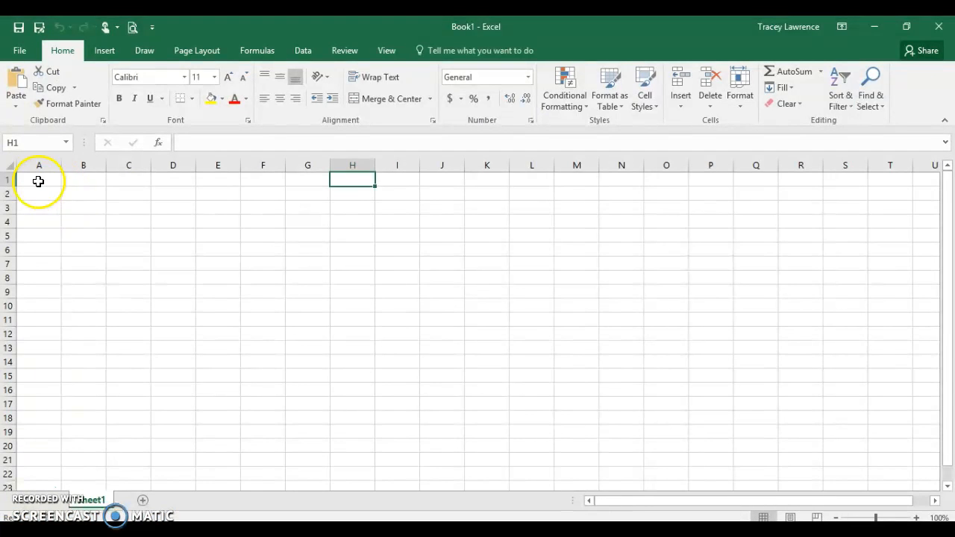
Paste the copied roster into cell A1 as Unicode Text.
left_click(36, 181)
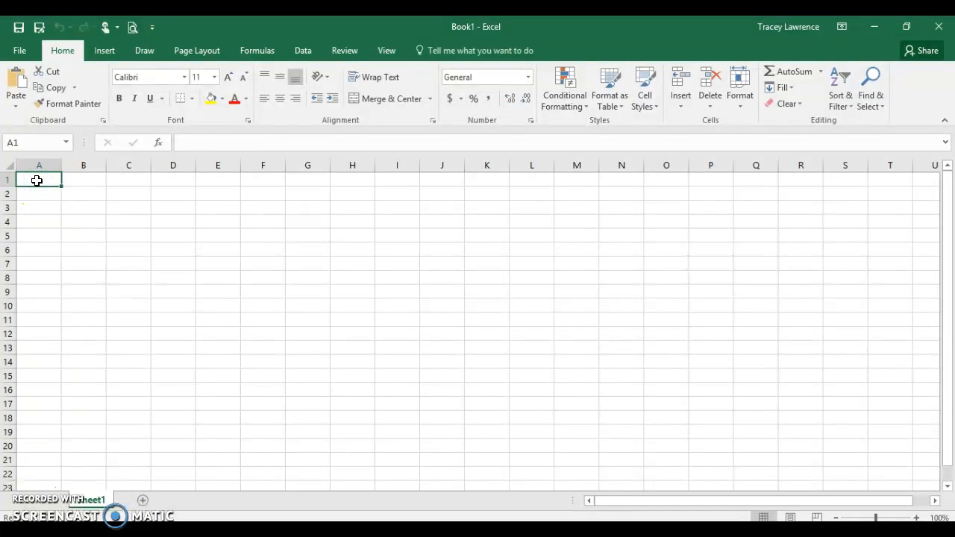
right_click(35, 180)
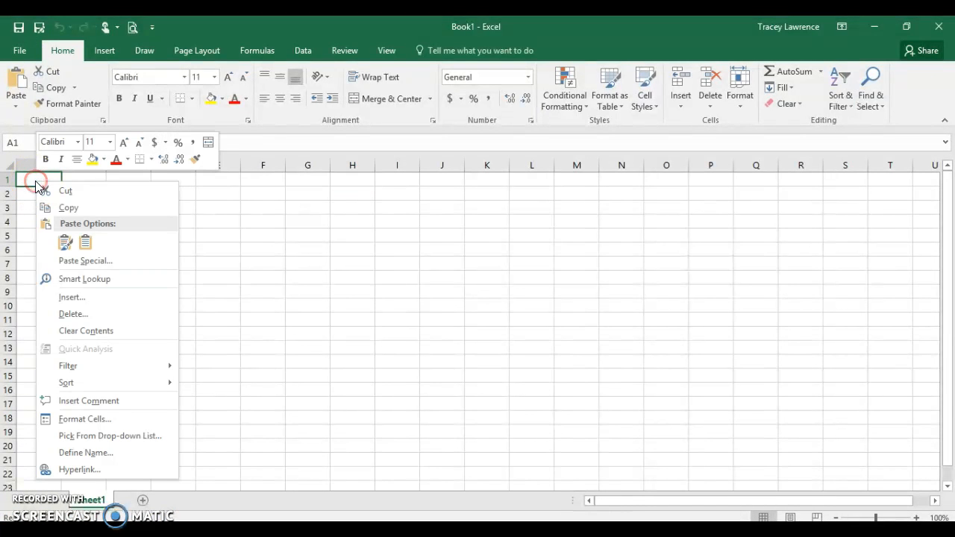
left_click(77, 263)
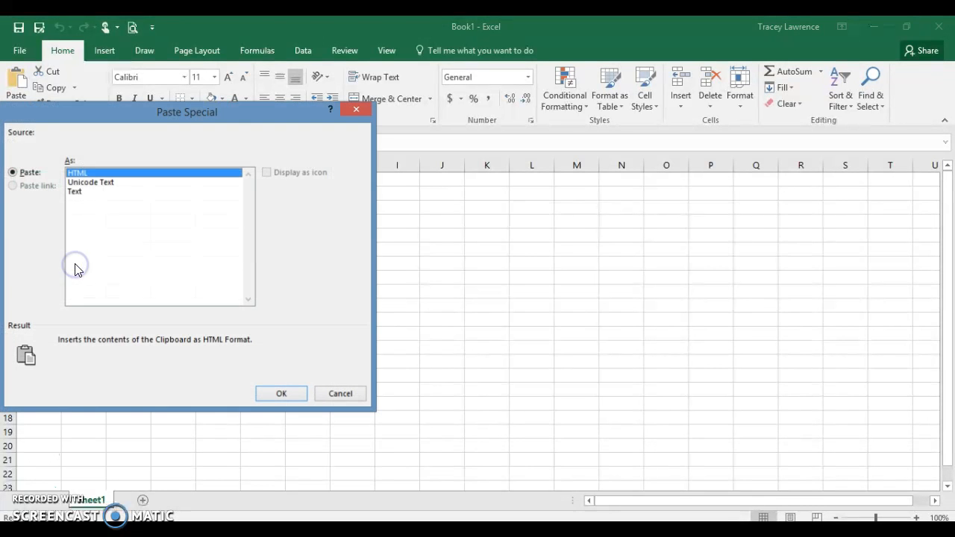
left_click(91, 184)
left_click(270, 411)
left_click(273, 394)
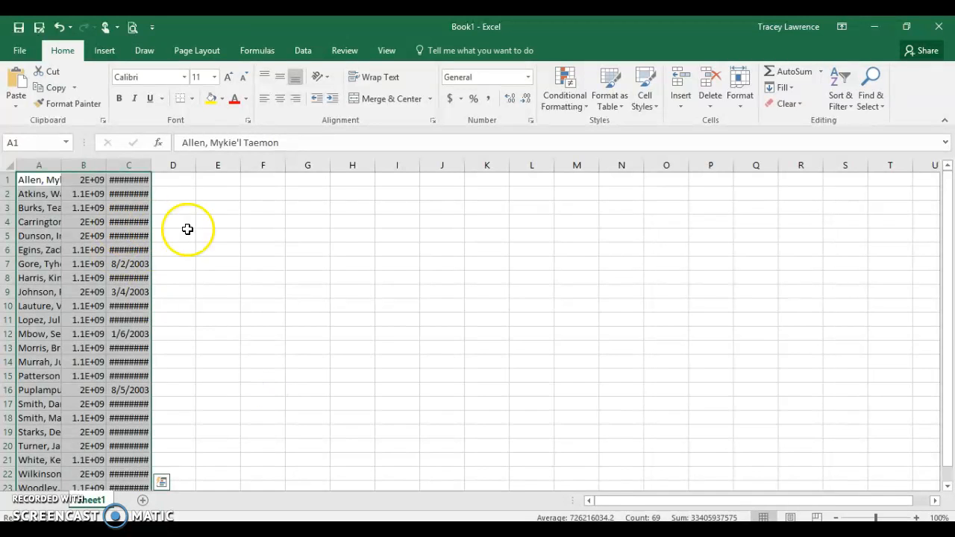
Autofit the widths of columns A, B and C.
double_click(62, 166)
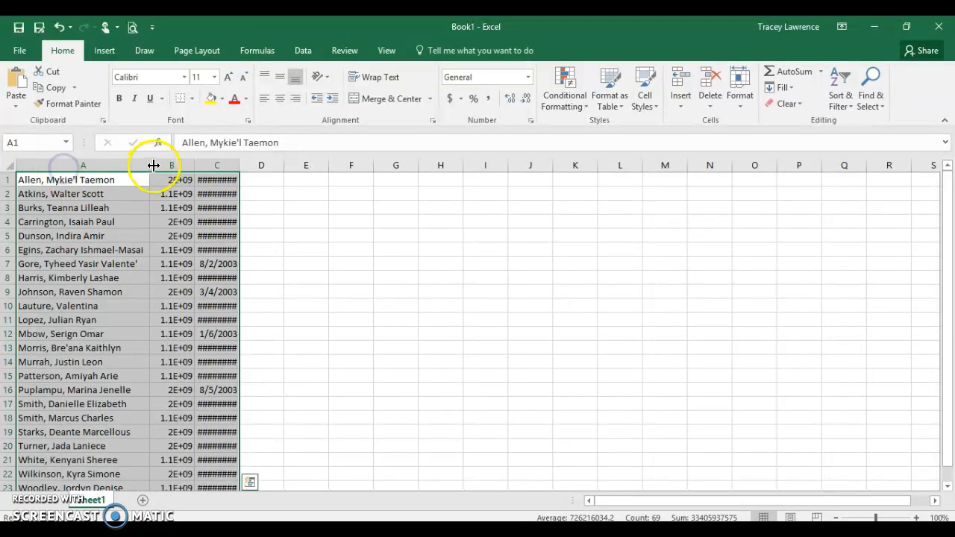
double_click(194, 165)
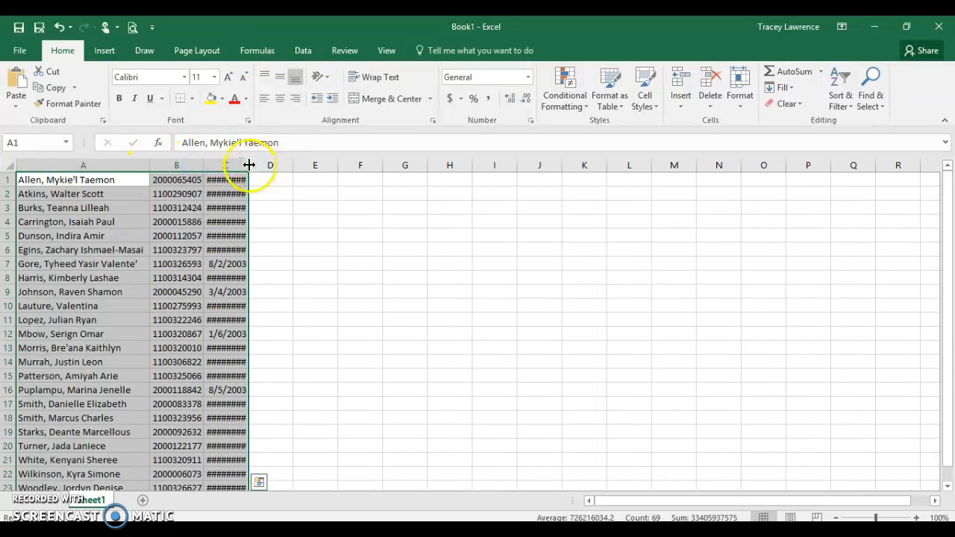
double_click(248, 164)
left_click(324, 346)
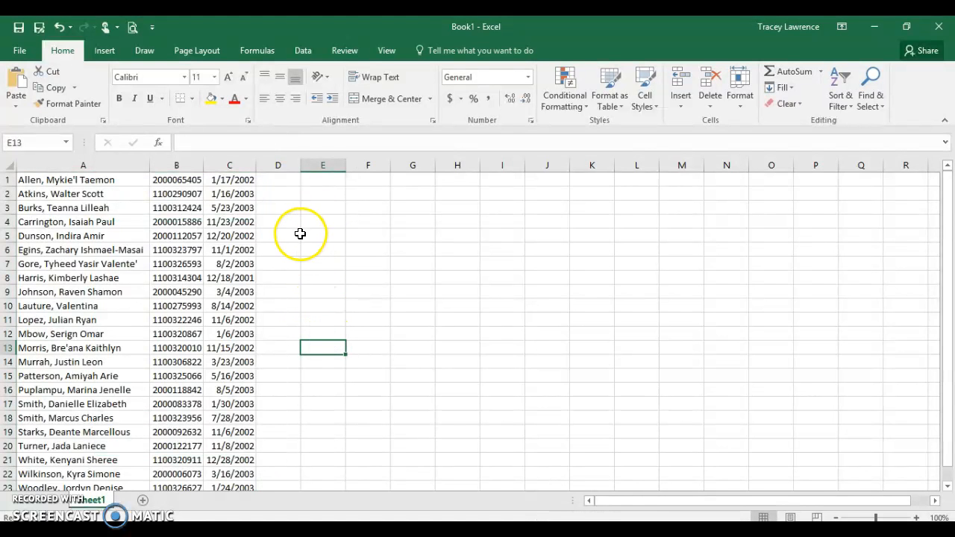
Insert two empty columns before the Student ID column.
left_click(176, 166)
left_click_drag(183, 166, 234, 162)
right_click(233, 165)
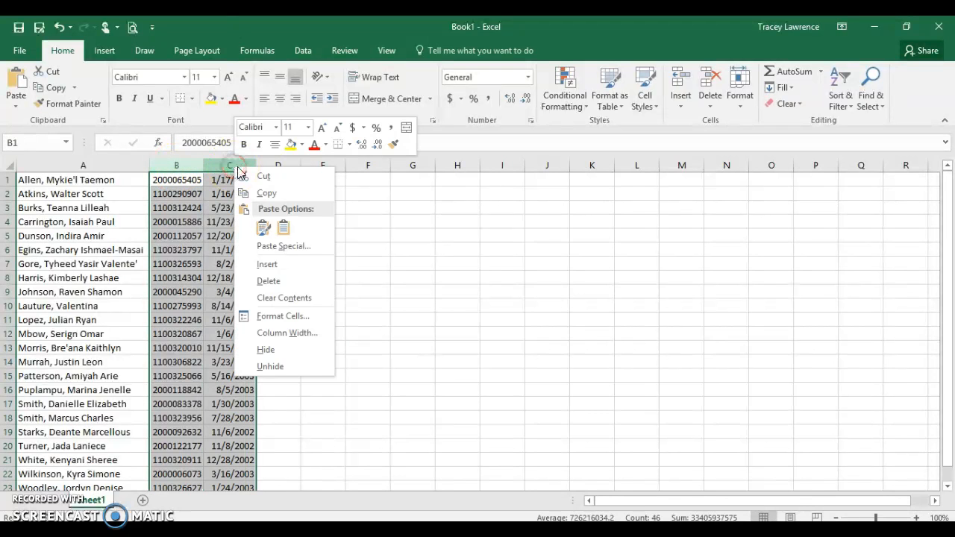
left_click(269, 267)
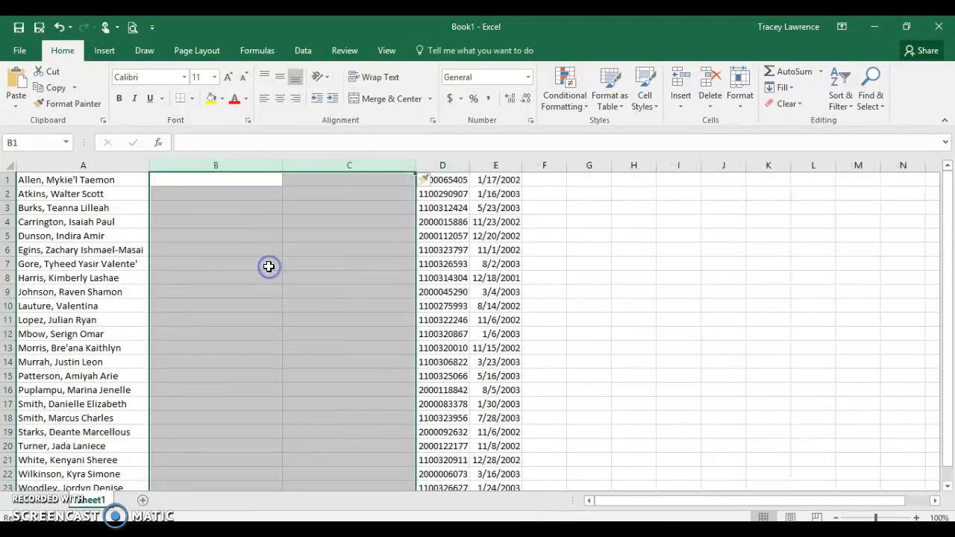
left_click(221, 181)
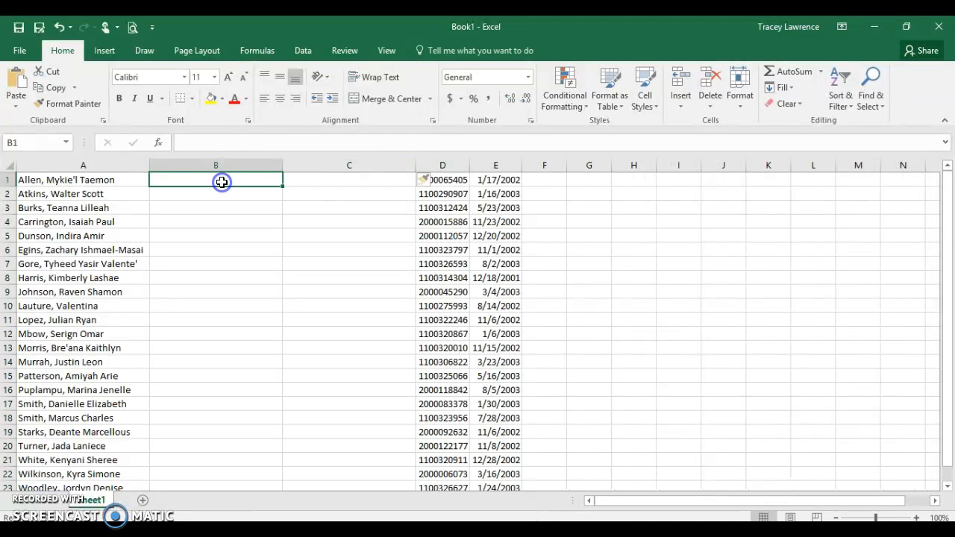
Split the names in A1:A23 at the comma into columns B and C using Text to Columns with destination $B$1:$C$23.
left_click(56, 181)
left_click_drag(56, 181, 86, 460)
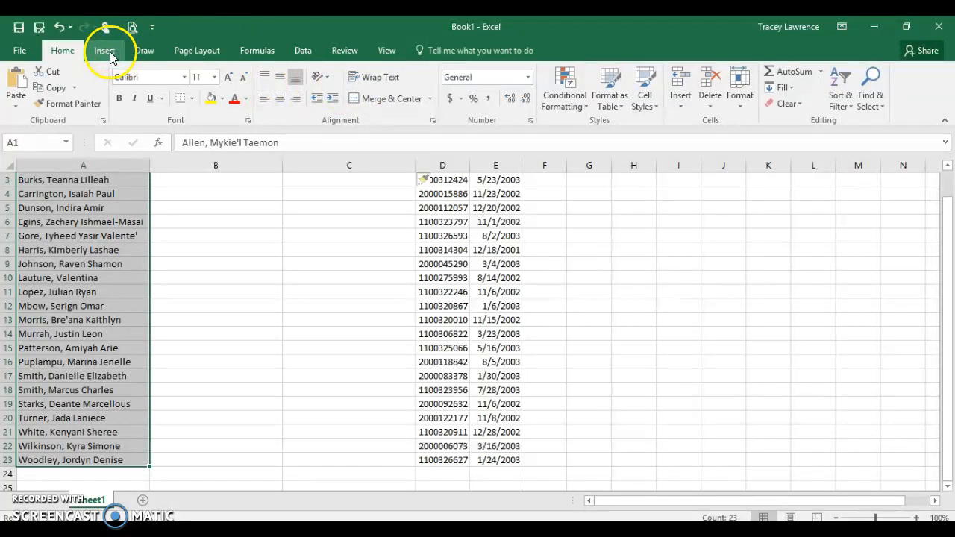
left_click(295, 50)
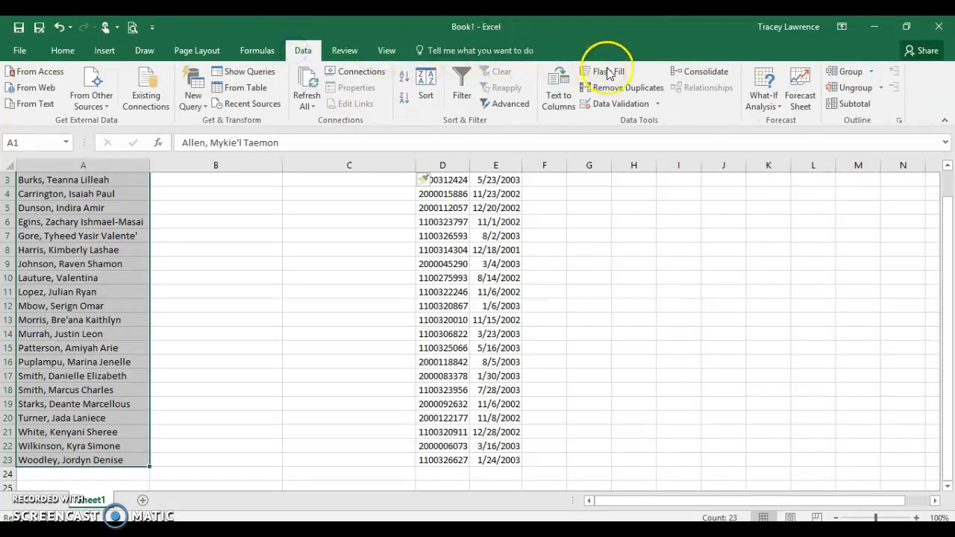
left_click(558, 104)
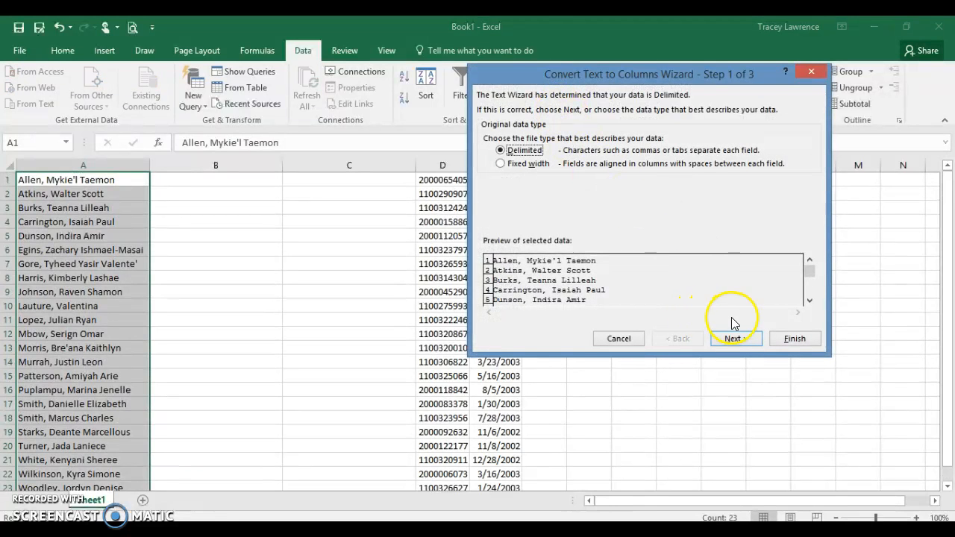
left_click(735, 340)
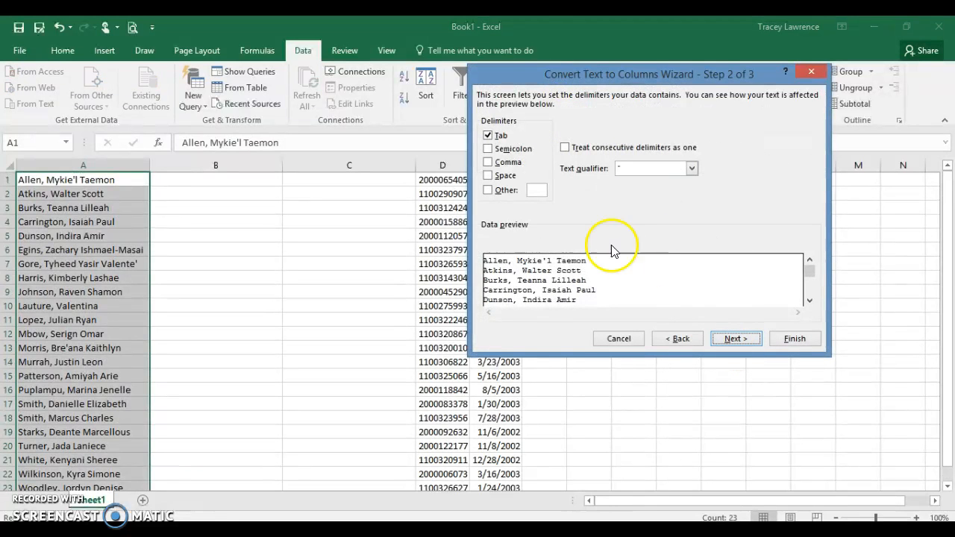
left_click(489, 163)
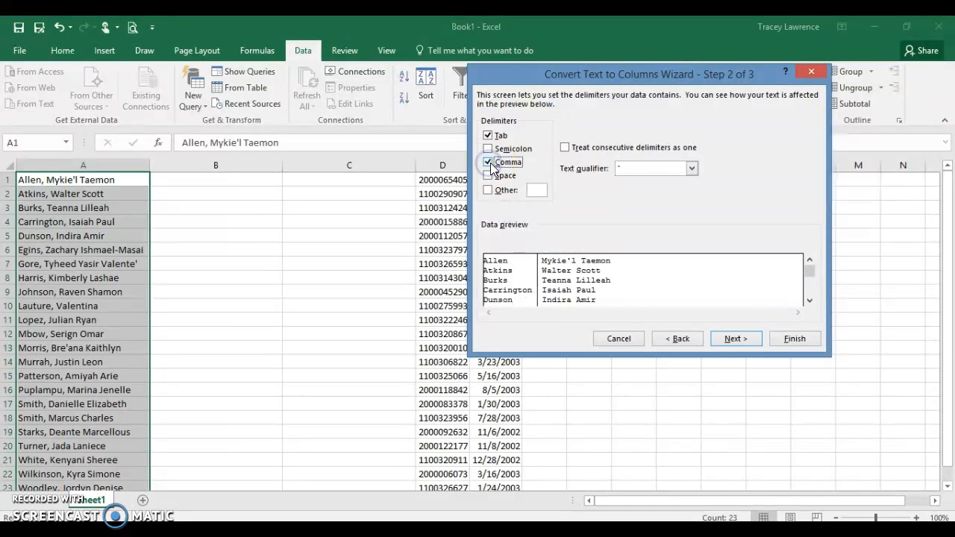
left_click(734, 339)
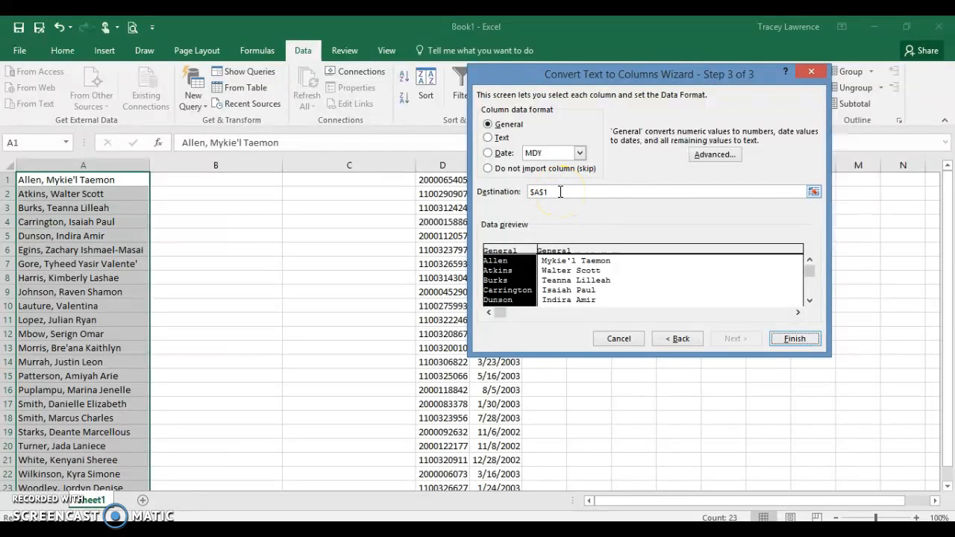
left_click(813, 194)
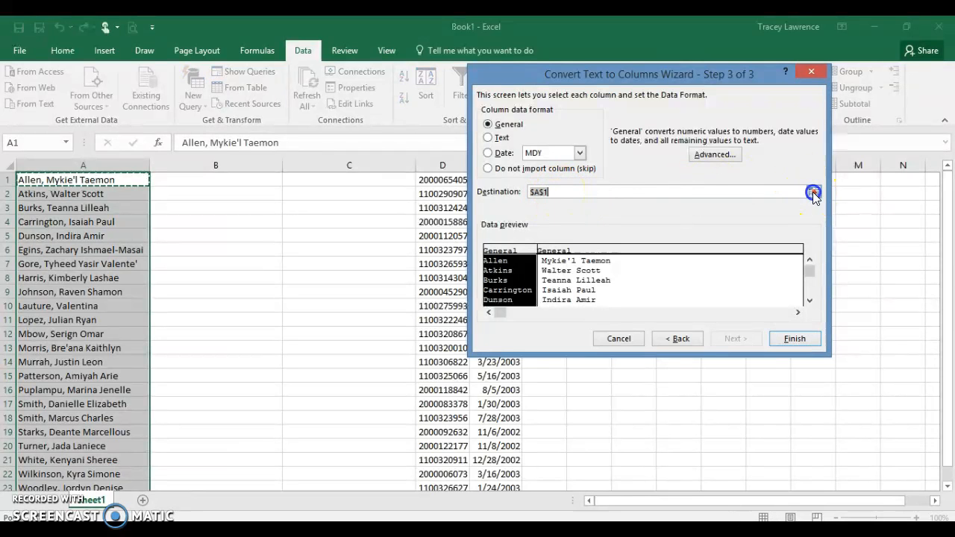
left_click_drag(200, 181, 367, 463)
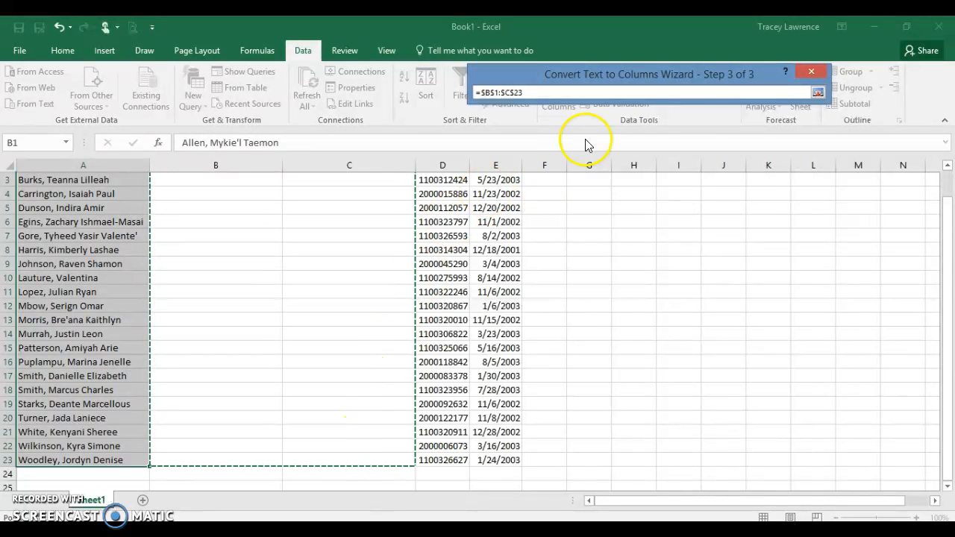
left_click(818, 91)
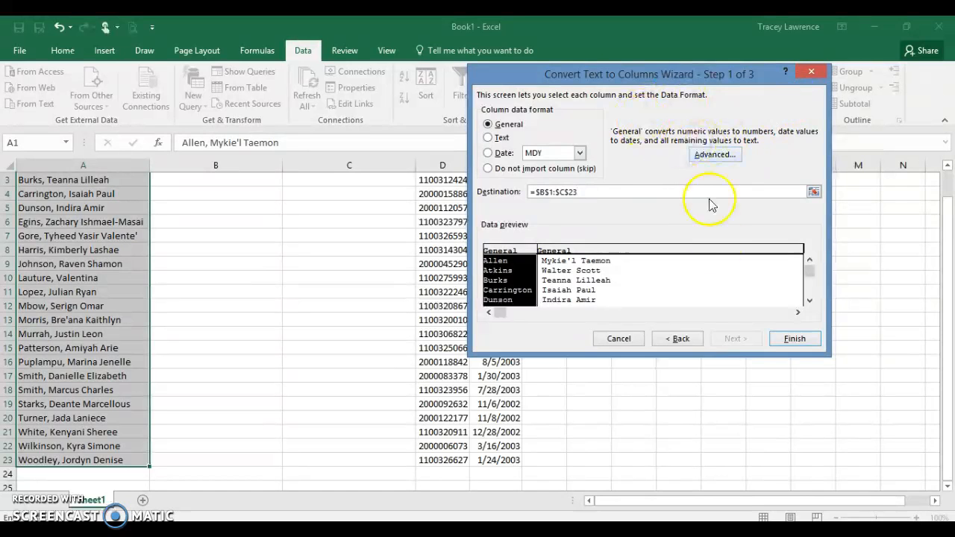
left_click(793, 338)
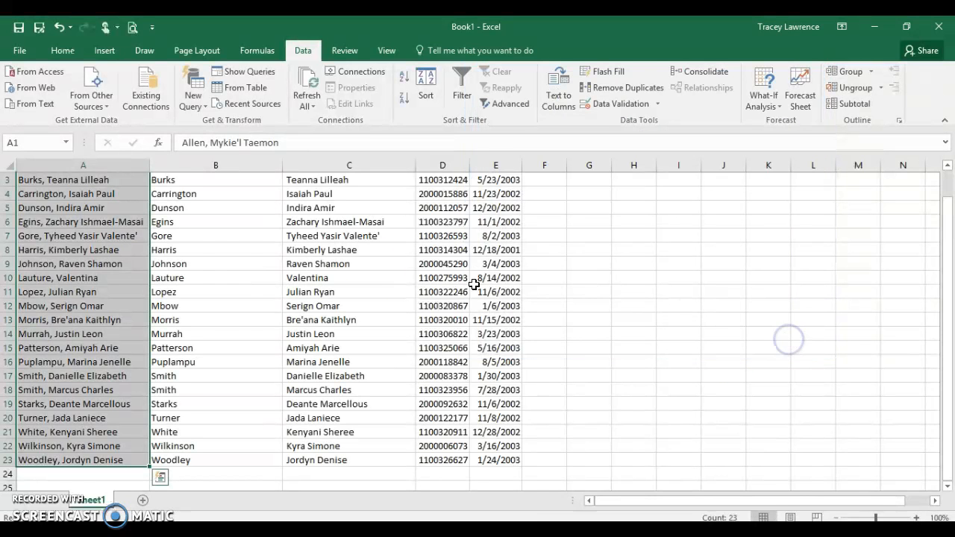
Format the birth dates in column E with the custom number format mmddyyyy.
left_click(231, 295)
scroll(273, 223, "up", 1)
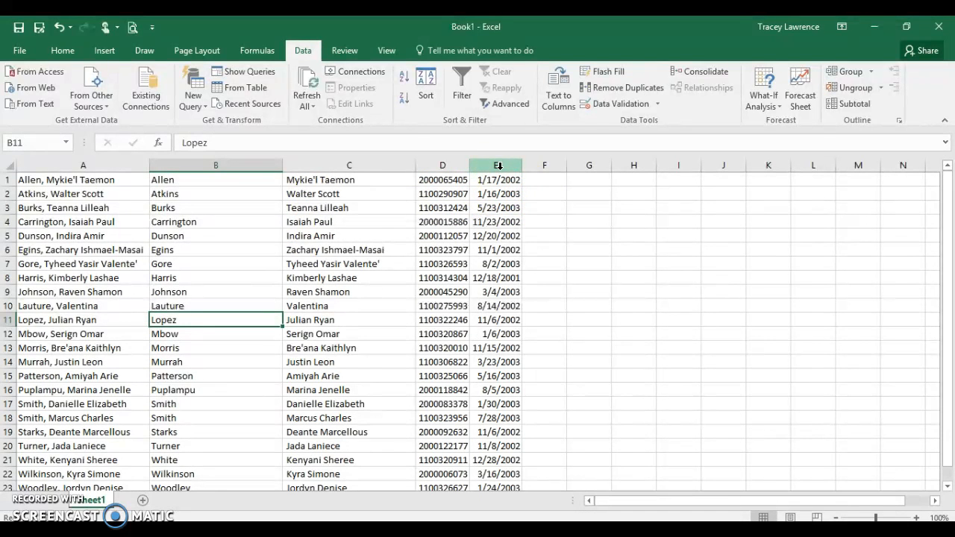
left_click(498, 166)
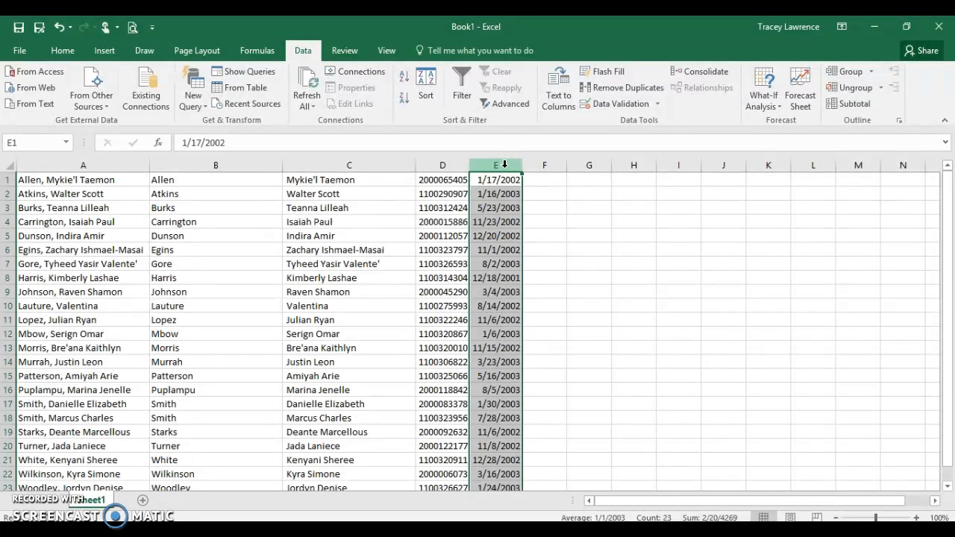
right_click(502, 168)
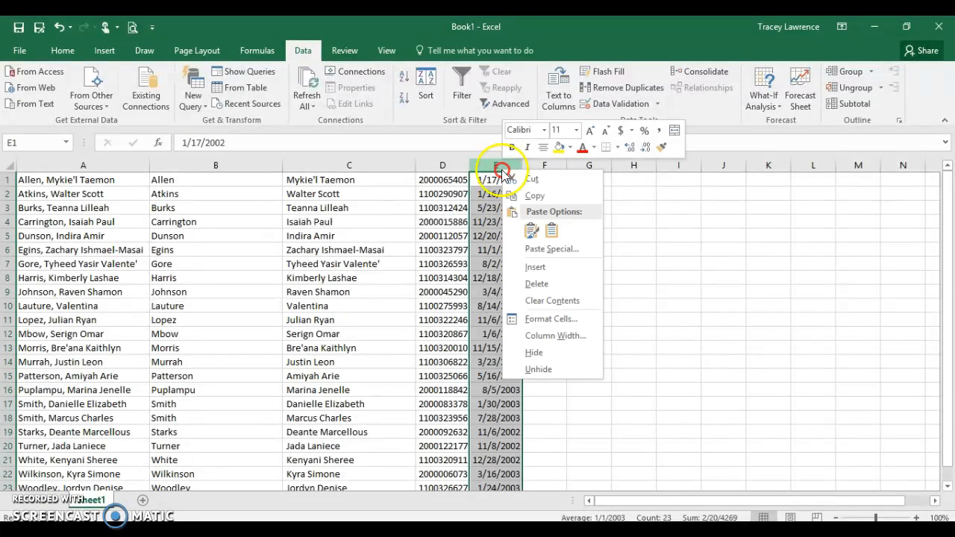
left_click(541, 319)
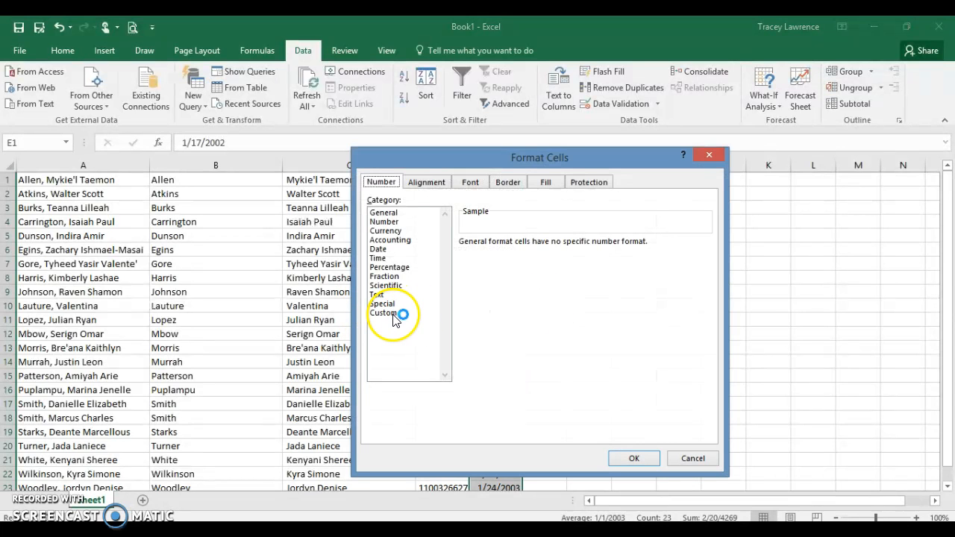
left_click(393, 315)
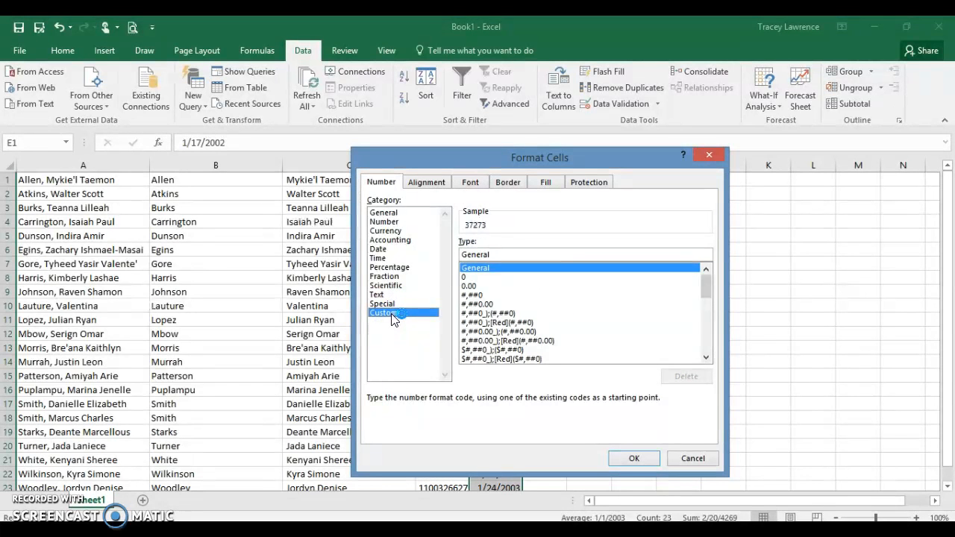
double_click(523, 257)
key("BackSpace")
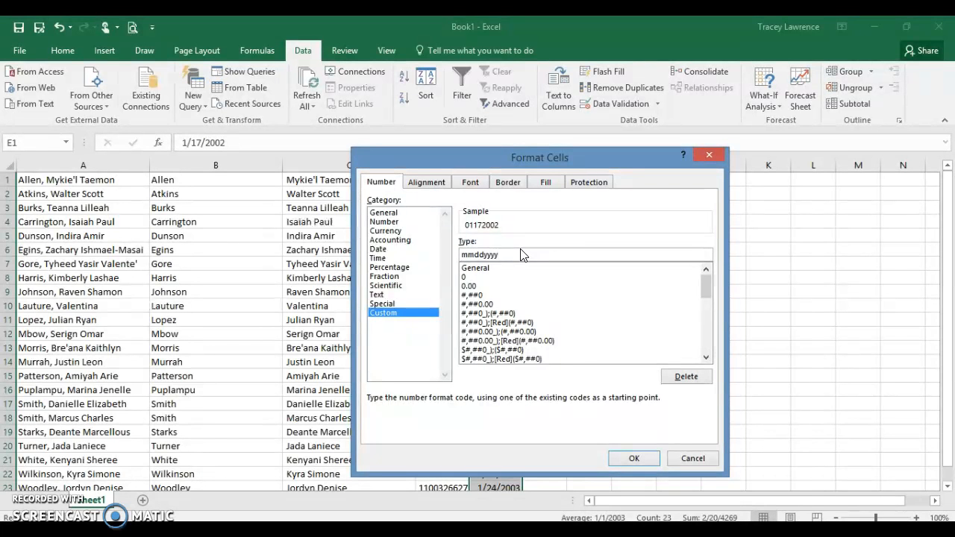
left_click(634, 458)
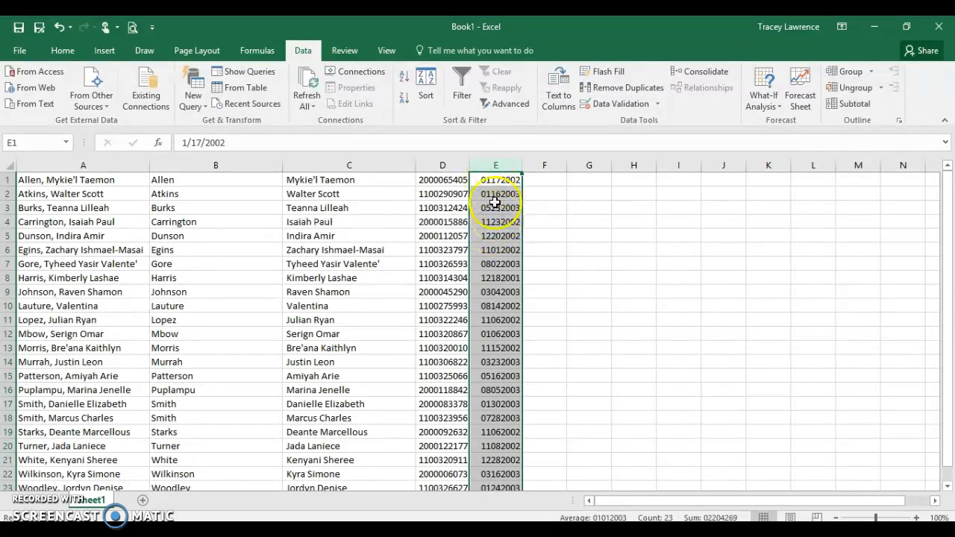
Add a new worksheet to the workbook and return to Sheet1 with the roster.
left_click(544, 184)
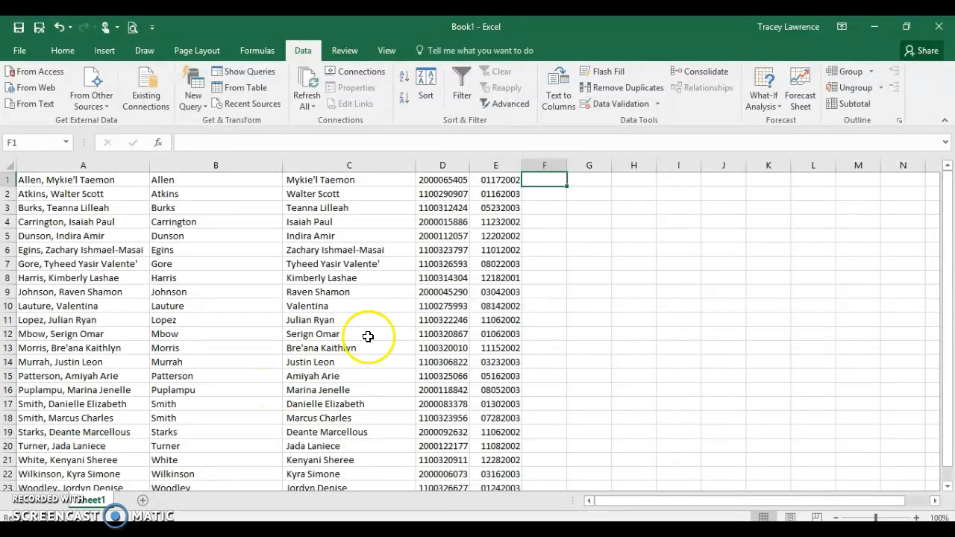
left_click(145, 502)
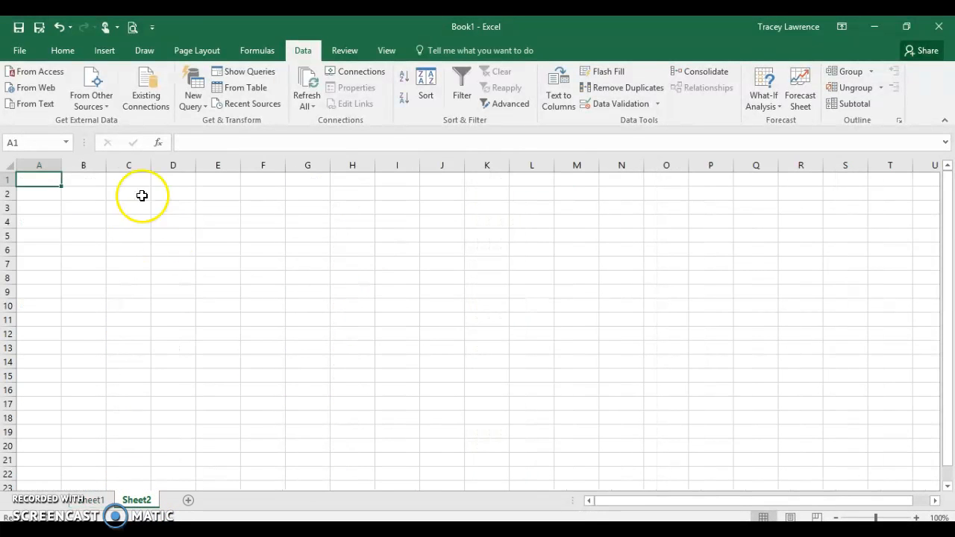
left_click(93, 500)
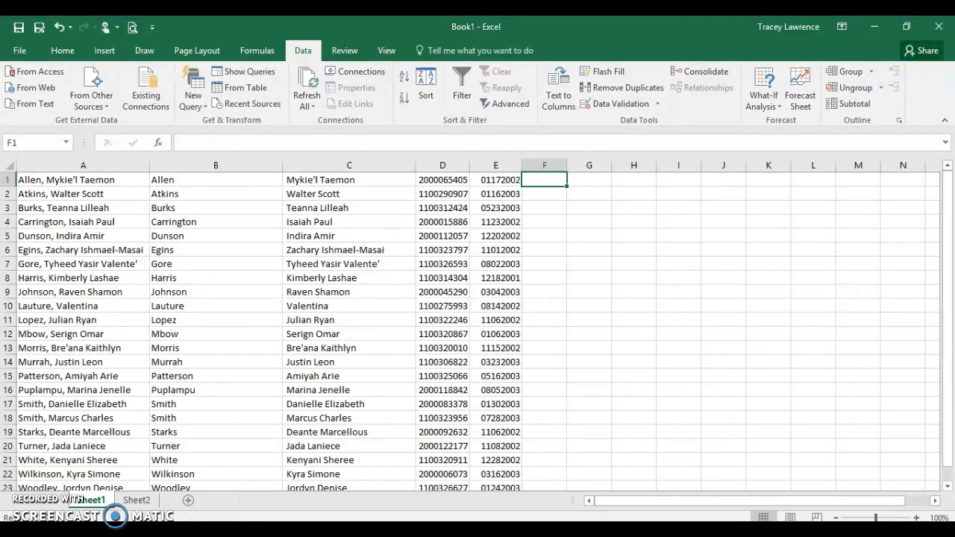
Switch to the ALEKS browser tab and open the New Class page from Institution Administration.
key("alt+Tab")
left_click(324, 33)
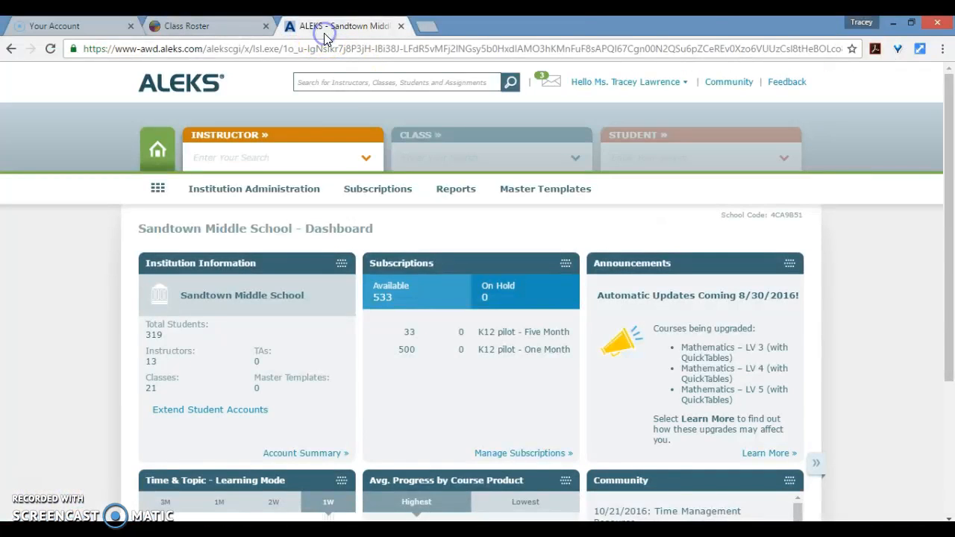
mouse_move(241, 194)
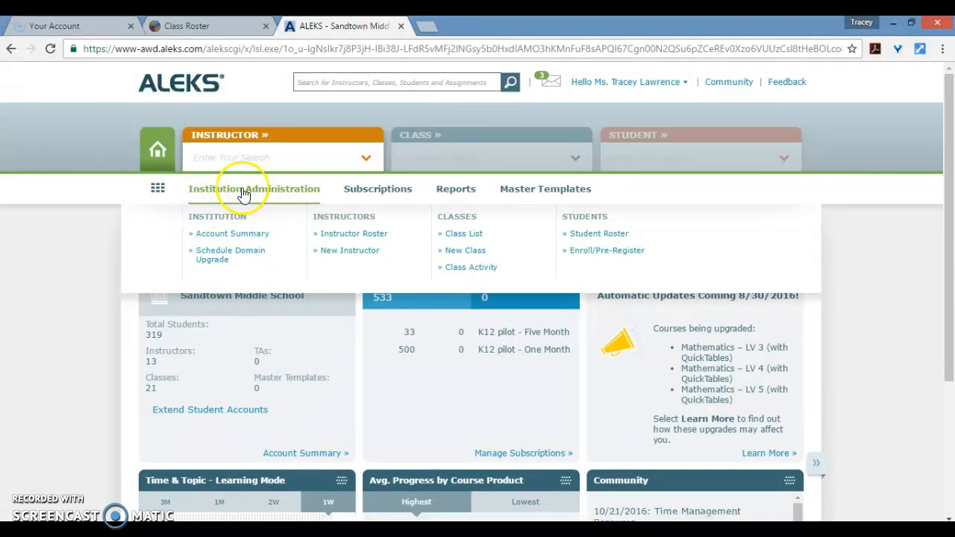
left_click(454, 253)
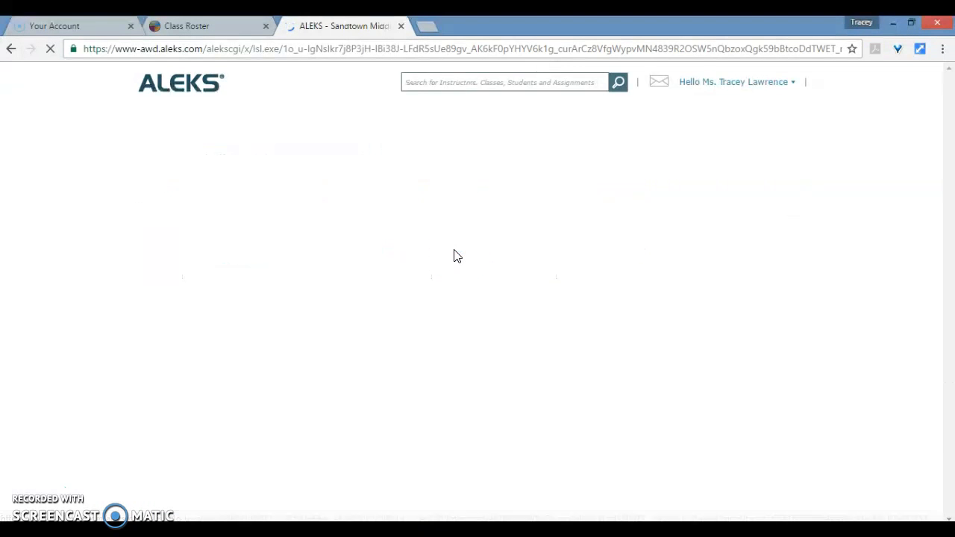
left_click(252, 275)
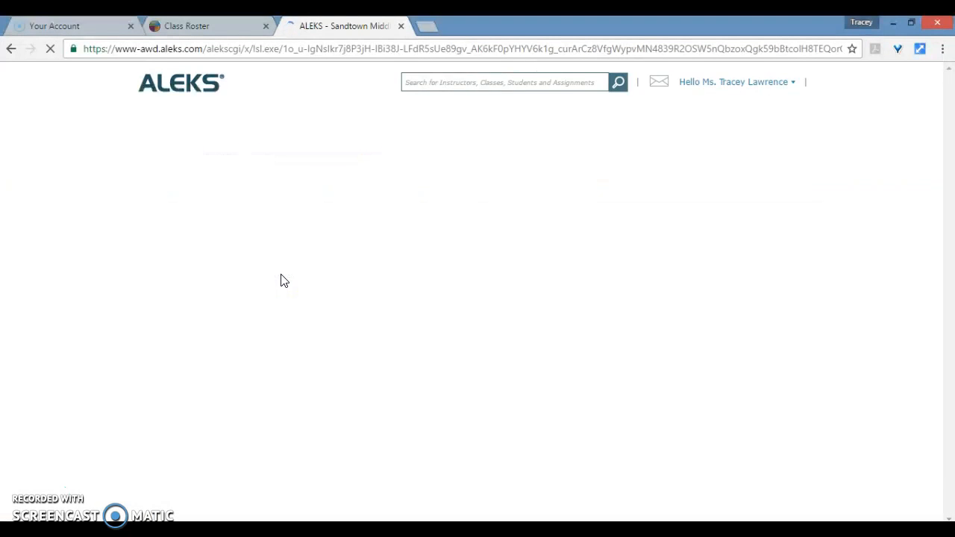
scroll(362, 294, "down", 2)
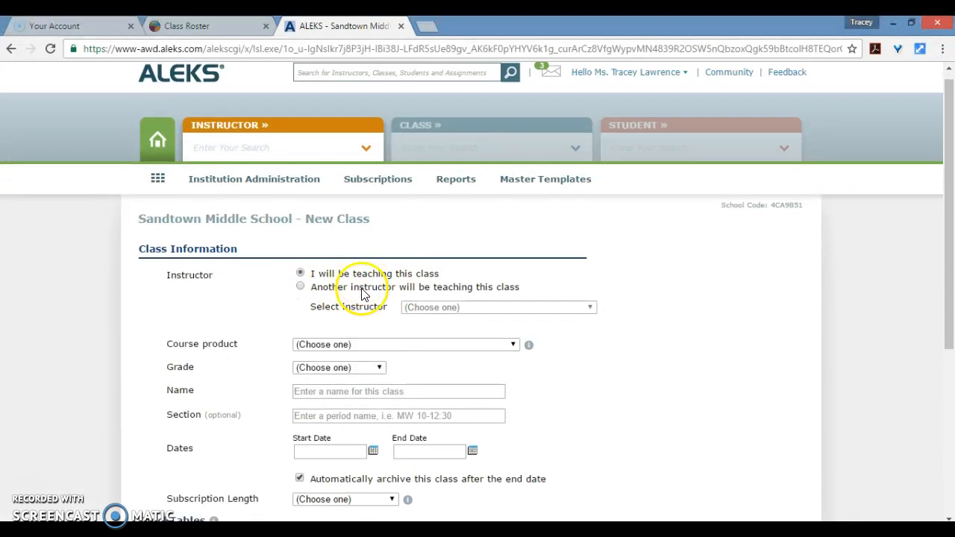
Choose Middle School Math Course 3 as the course product and 8th Grade as the grade.
left_click(325, 214)
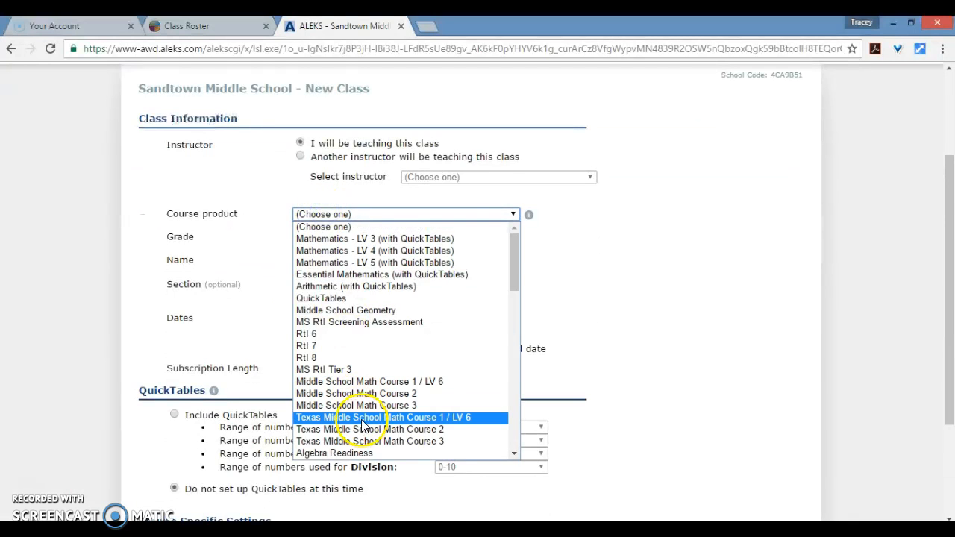
left_click(361, 405)
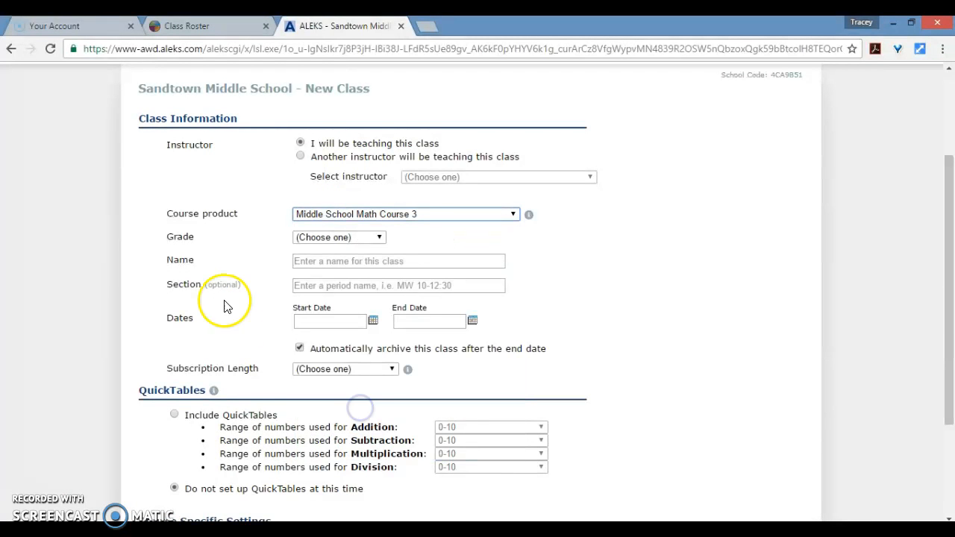
left_click(321, 238)
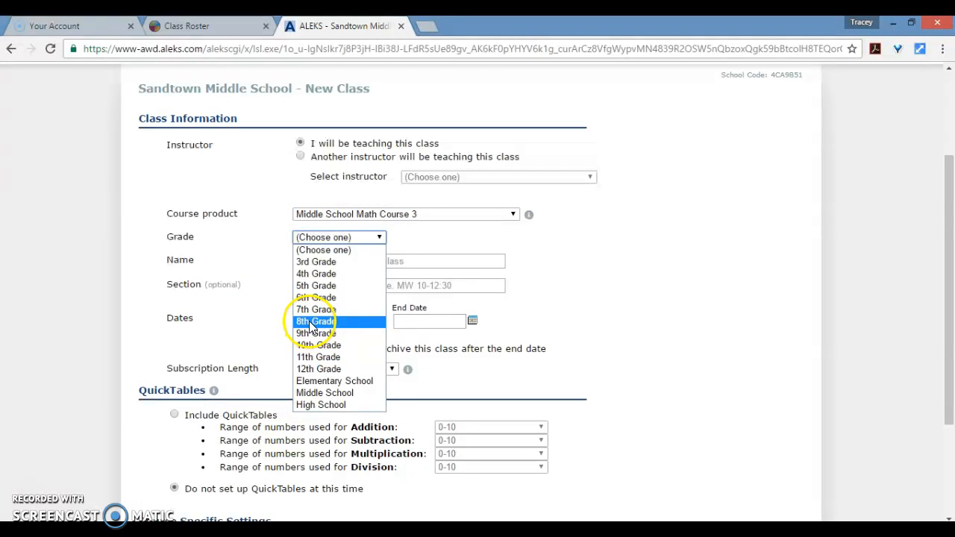
left_click(311, 323)
Name the class Testing and set its start date to 10/24/2016.
left_click(302, 260)
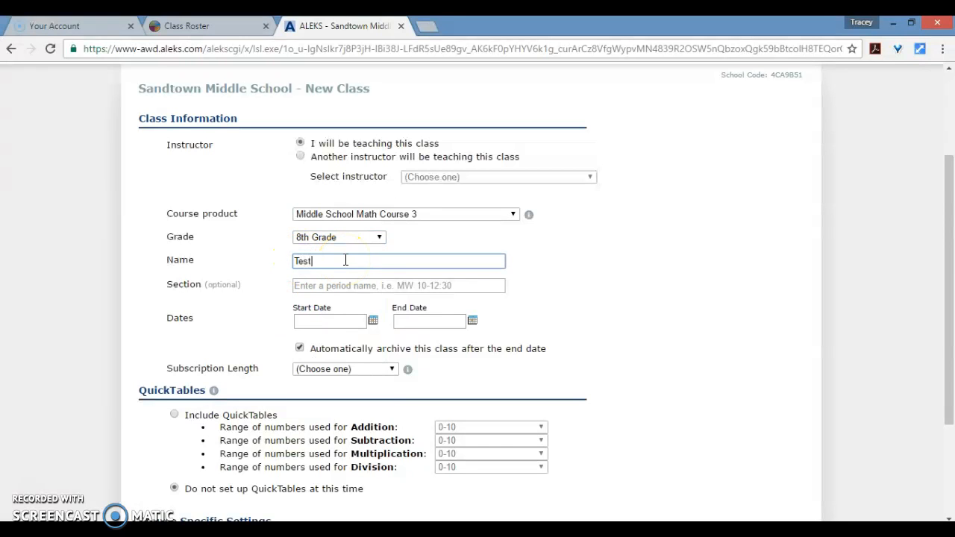
left_click(373, 320)
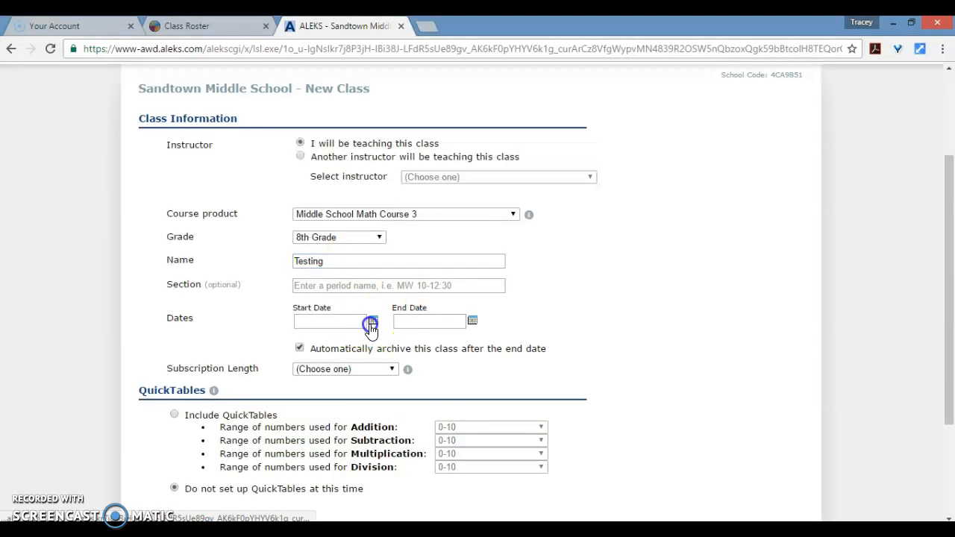
left_click(331, 458)
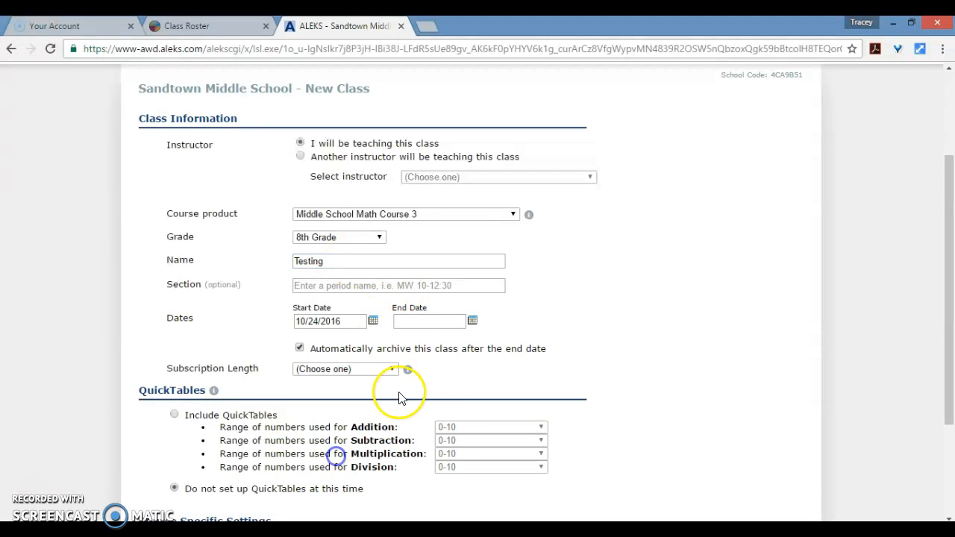
Set the class end date to 05/26/2017 using the calendar picker.
left_click(473, 320)
left_click(502, 352)
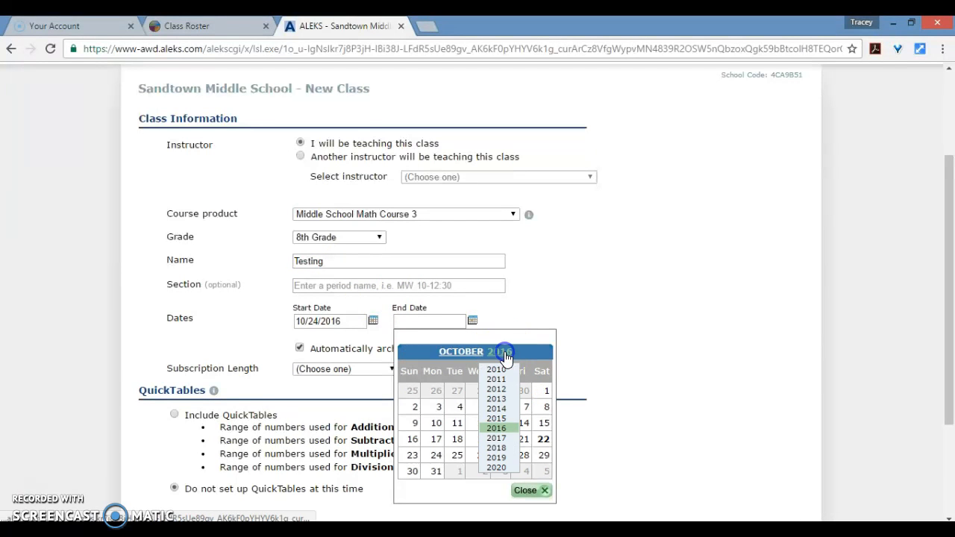
left_click(503, 439)
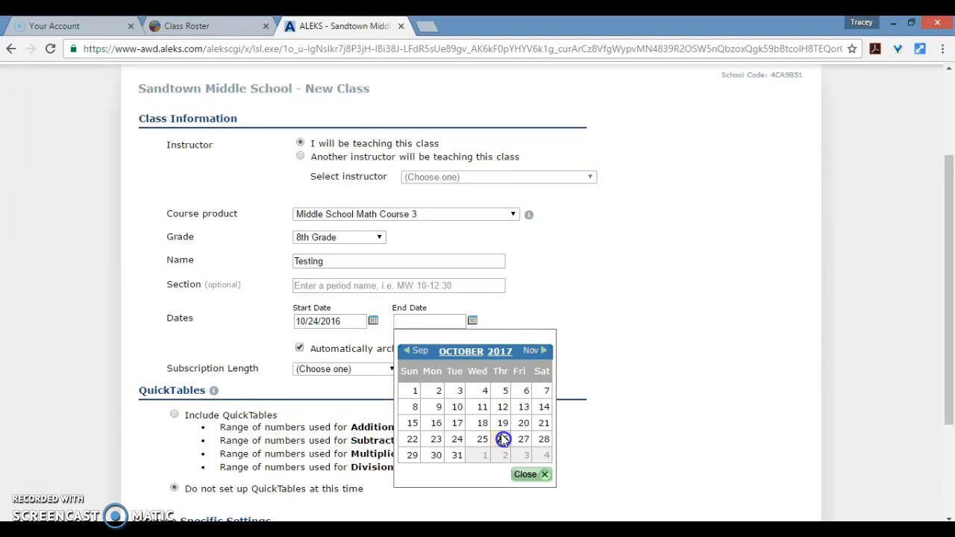
left_click(460, 352)
left_click(440, 412)
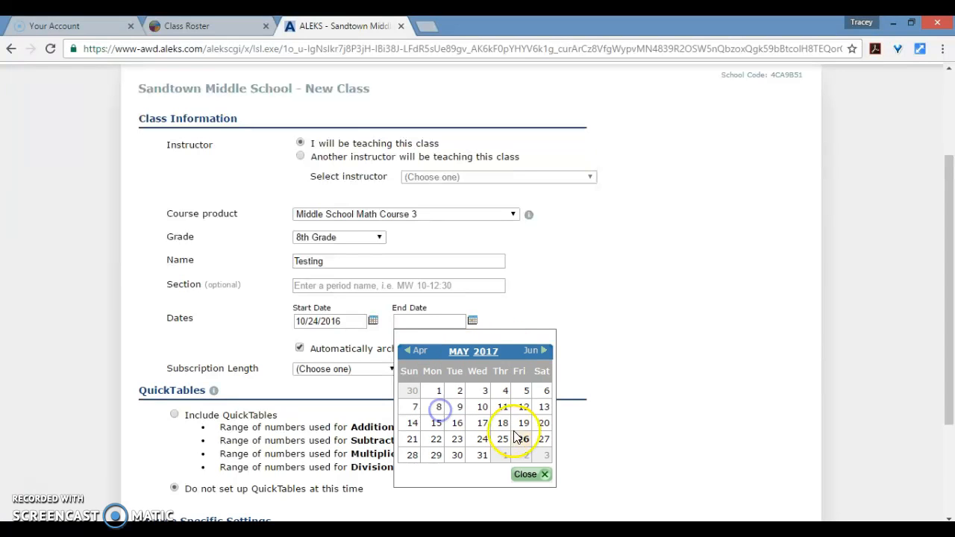
left_click(521, 440)
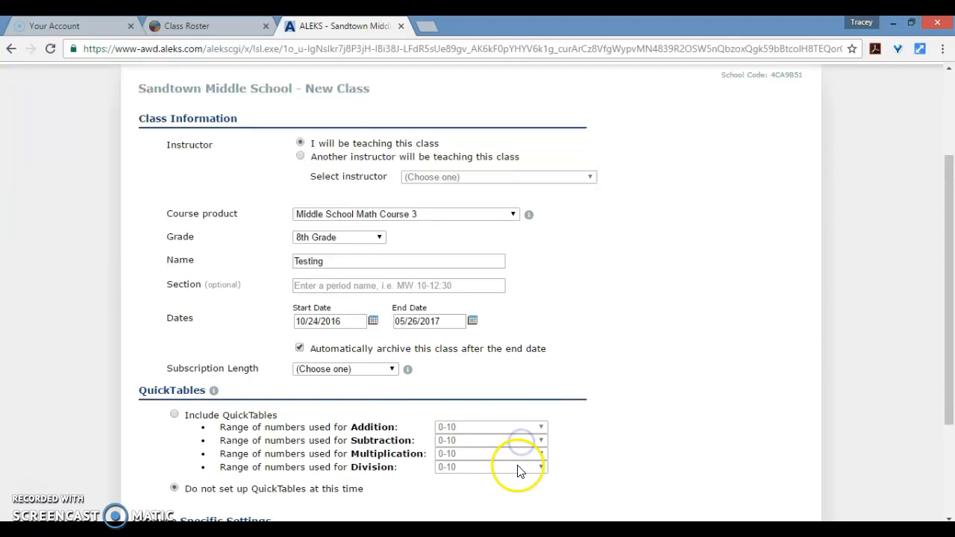
Set the subscription length to K12 pilot - One Month and create the class.
left_click(366, 375)
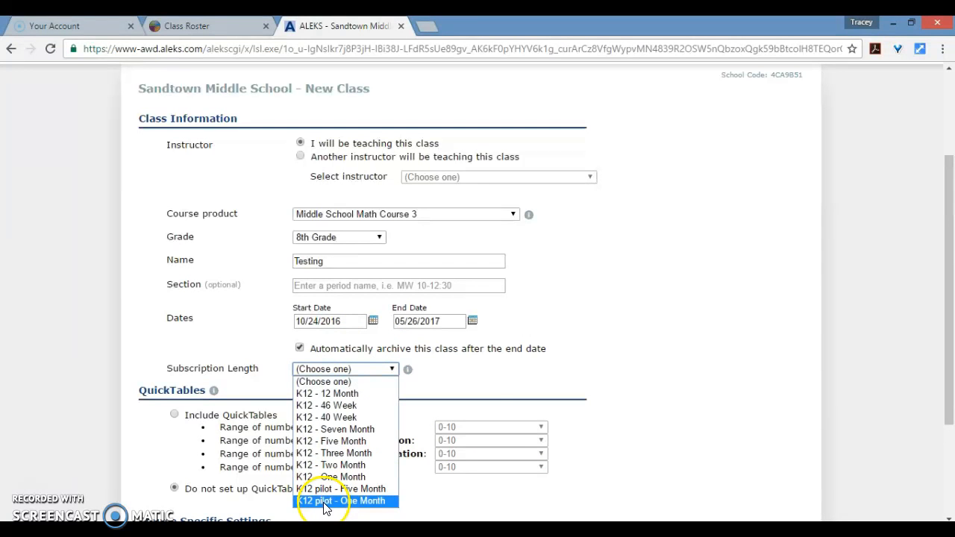
left_click(352, 502)
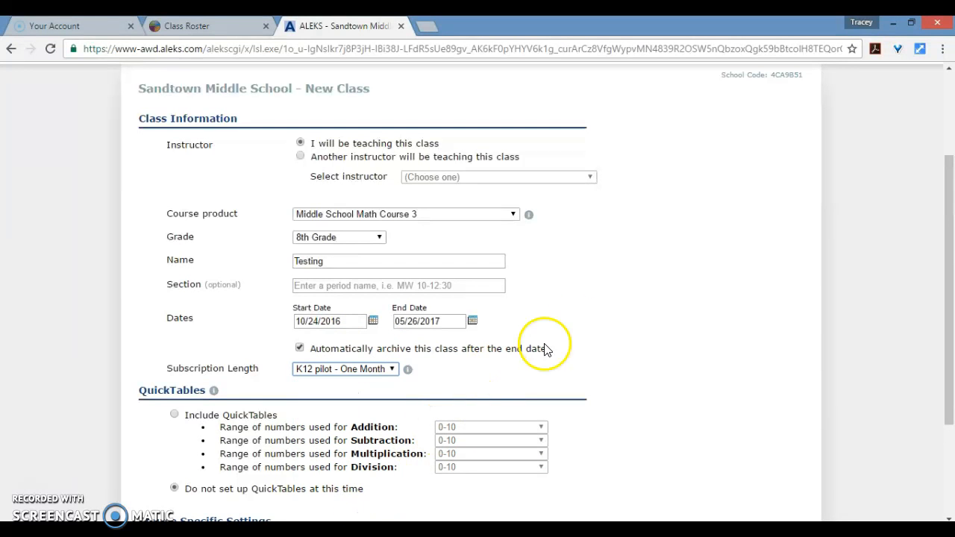
scroll(634, 276, "down", 2)
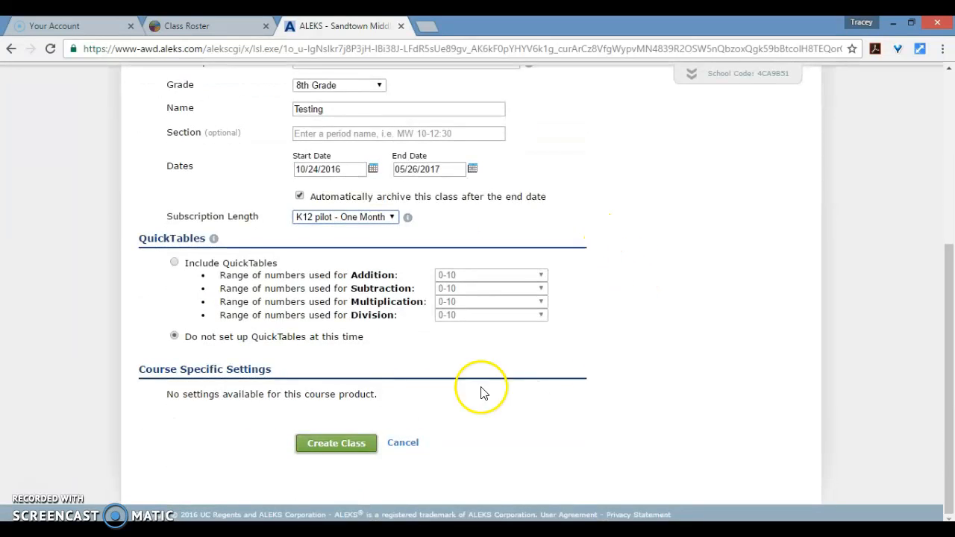
left_click(336, 444)
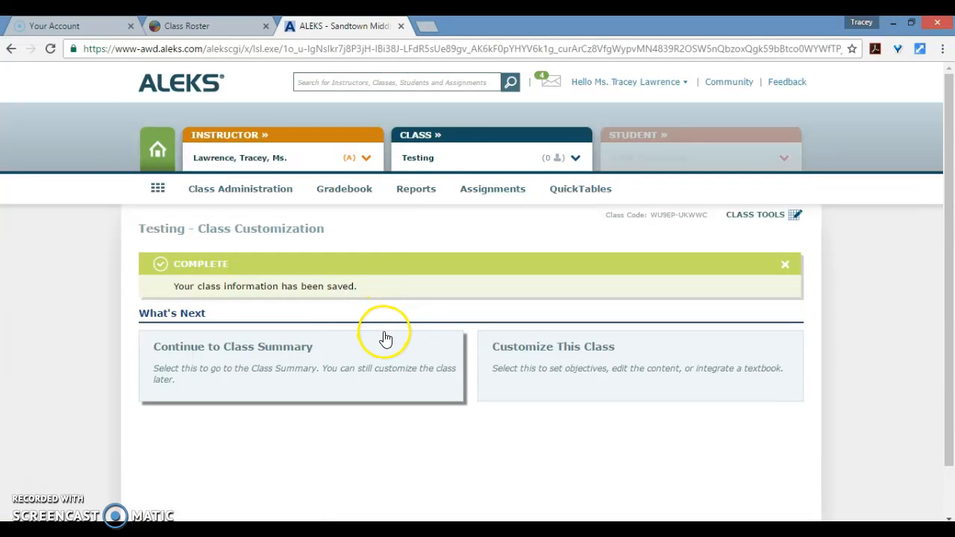
Open the Enroll/Pre-Register Students page for the Testing class.
scroll(388, 333, "down", 1)
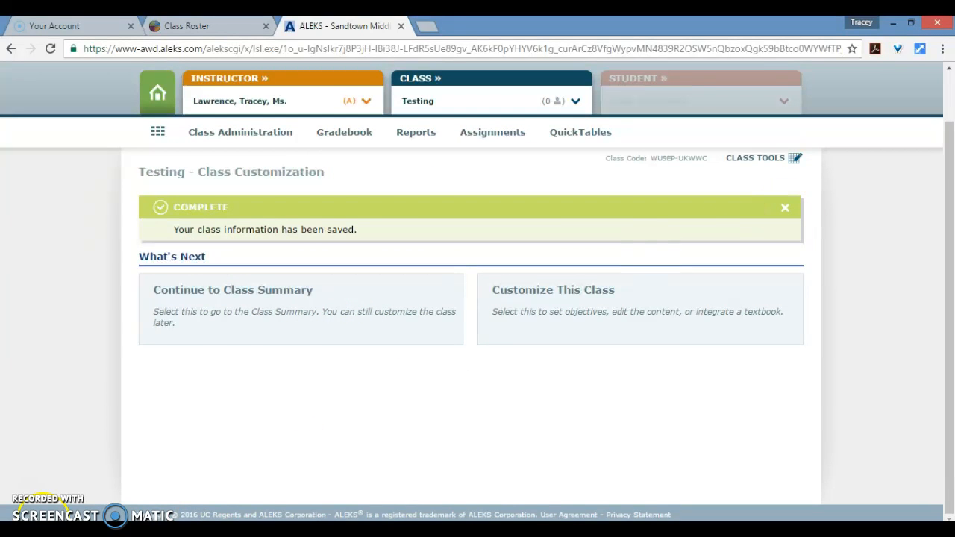
scroll(298, 313, "up", 1)
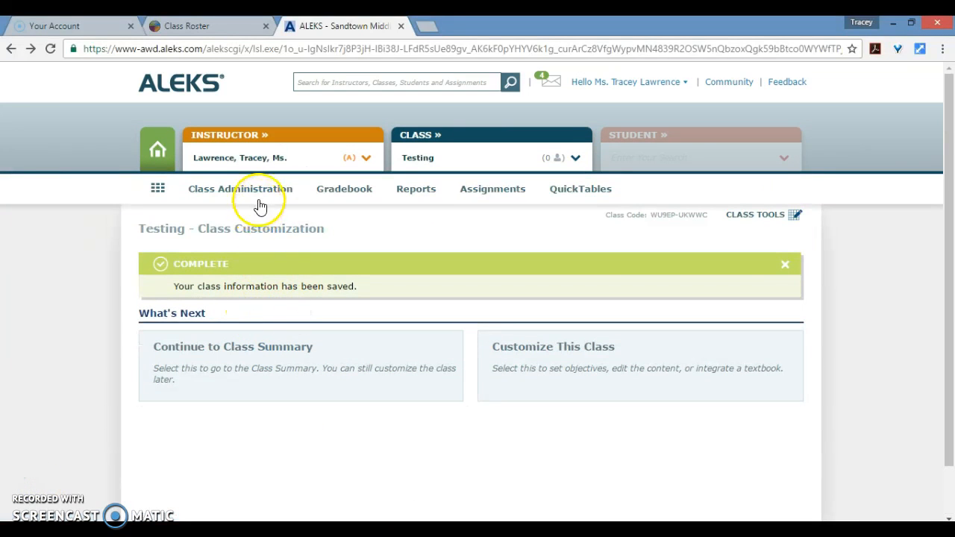
mouse_move(264, 197)
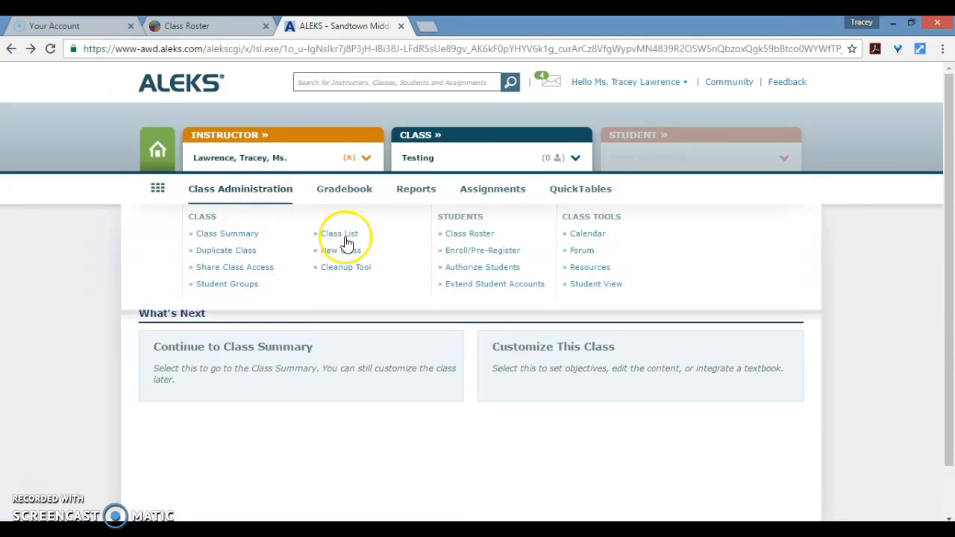
left_click(457, 258)
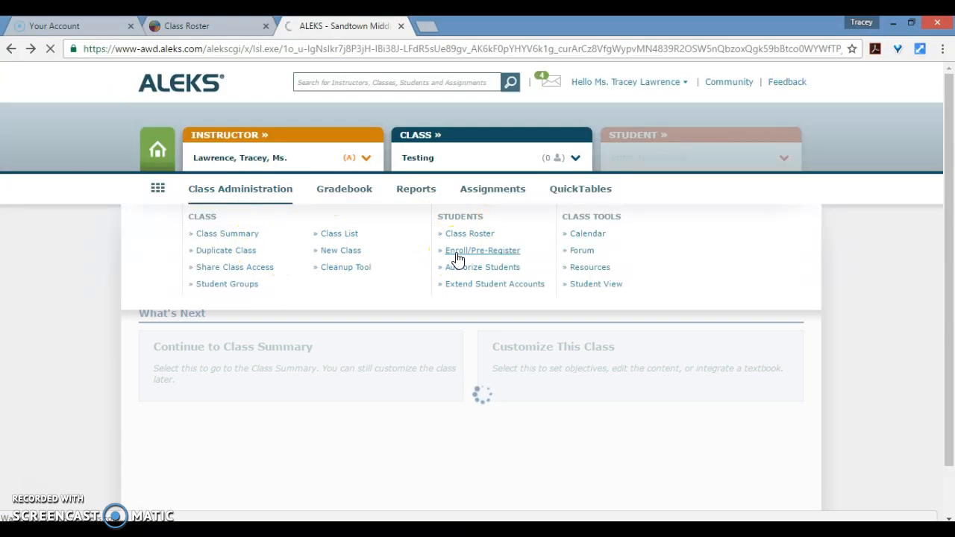
left_click(482, 254)
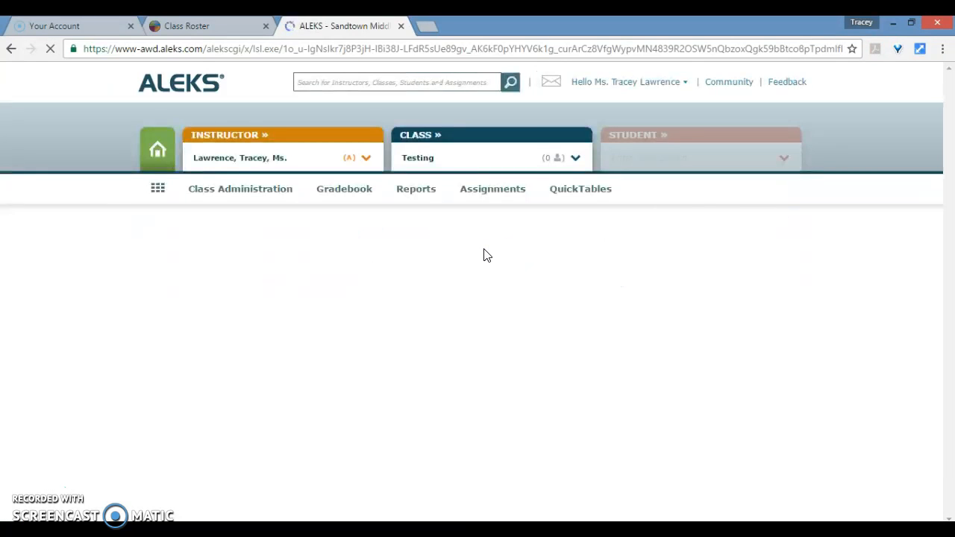
scroll(256, 297, "down", 1)
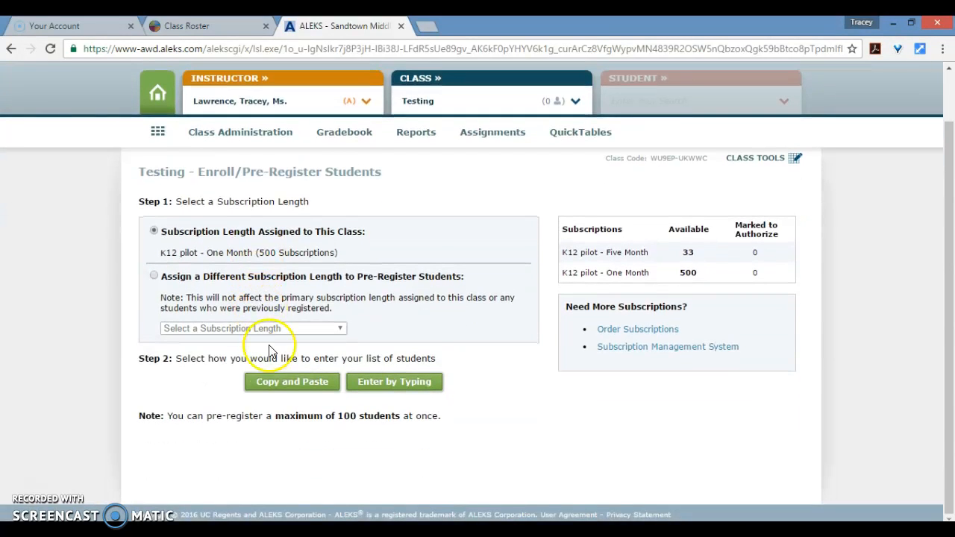
Choose the copy-and-paste entry method and copy cells B1 through E23 from the Excel roster.
left_click(276, 392)
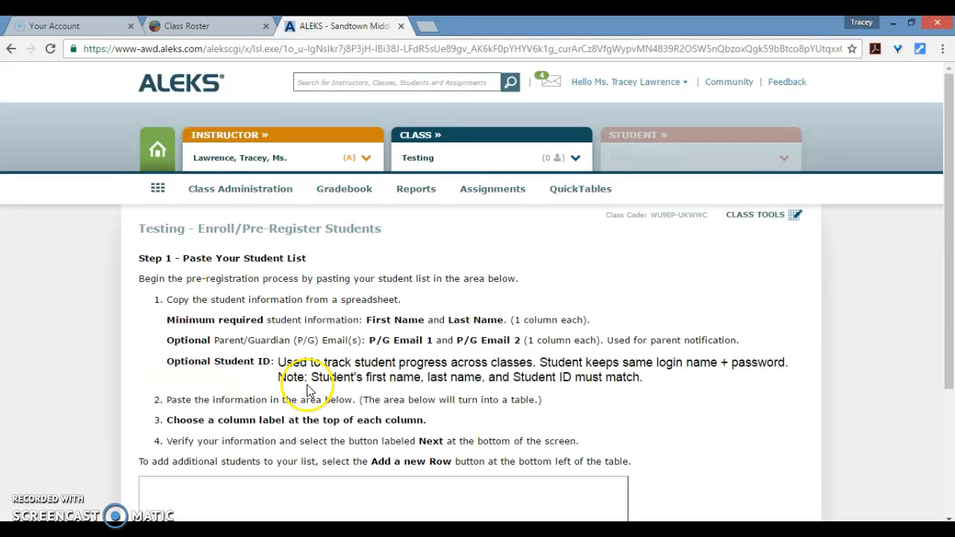
scroll(310, 390, "down", 5)
left_click(188, 528)
left_click_drag(184, 181, 497, 460)
right_click(497, 460)
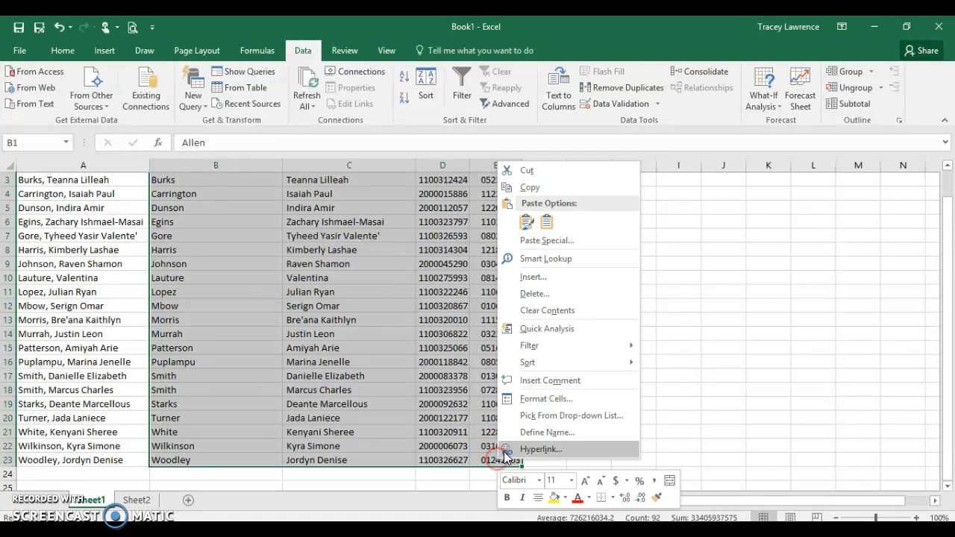
left_click(532, 187)
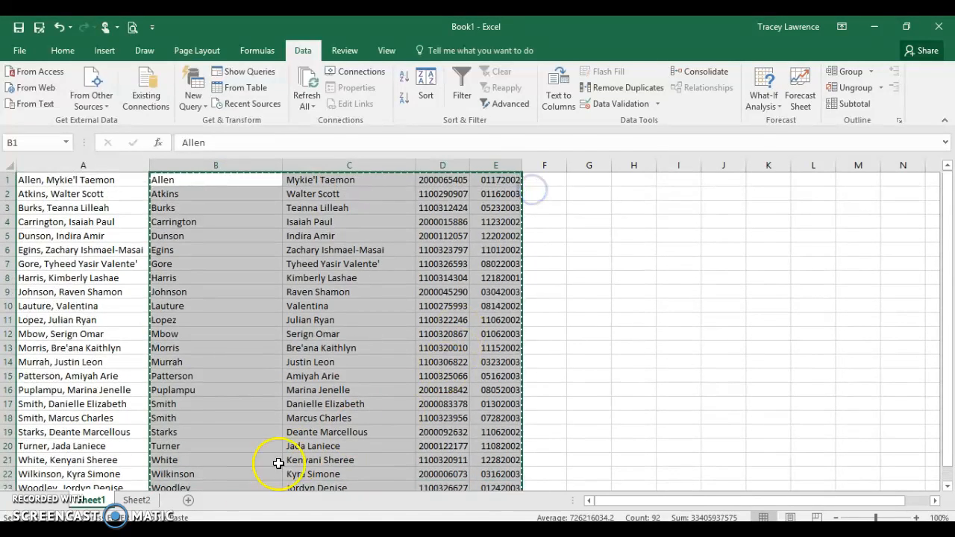
Paste the copied student data into the student list area of the ALEKS page.
left_click(155, 530)
left_click(216, 309)
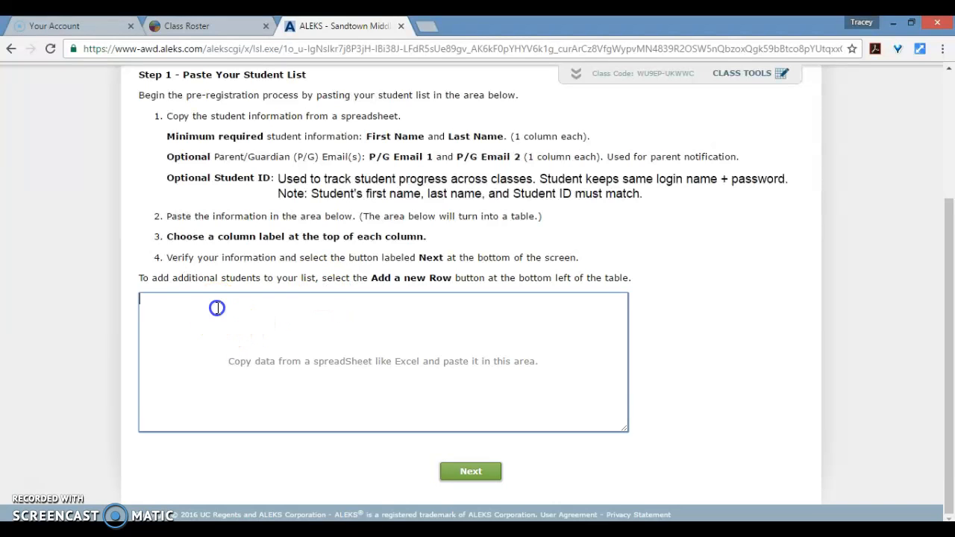
right_click(165, 305)
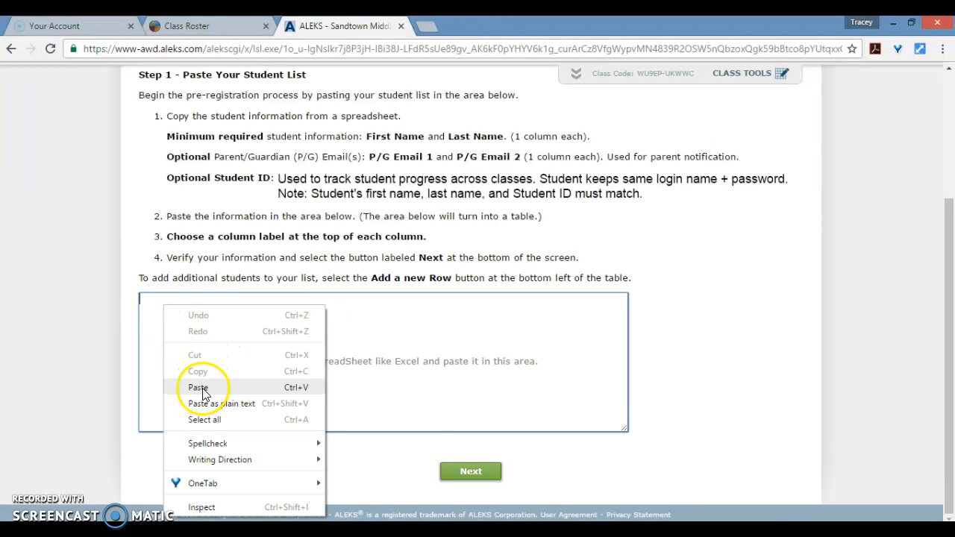
left_click(173, 387)
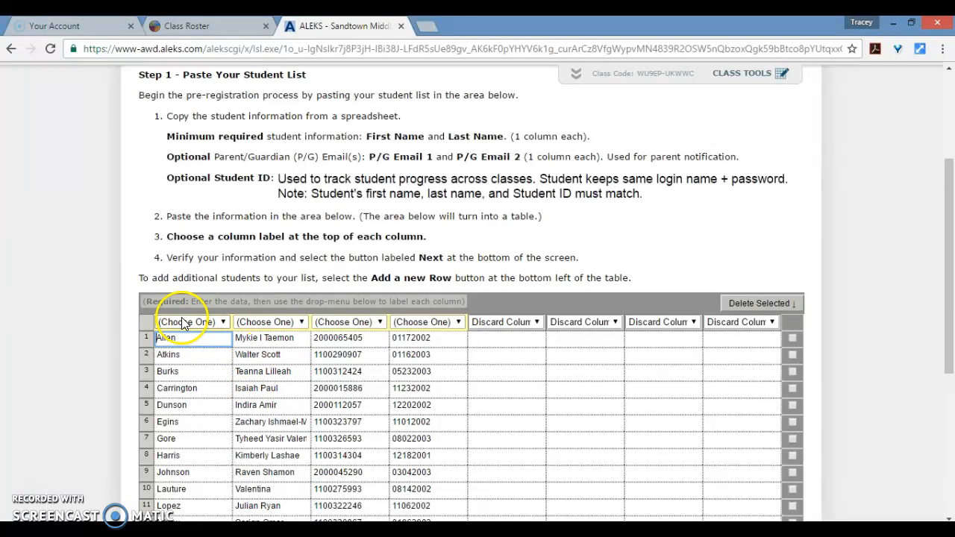
Label the four pasted columns as Last Name, First Name, Student ID and Password.
left_click(223, 323)
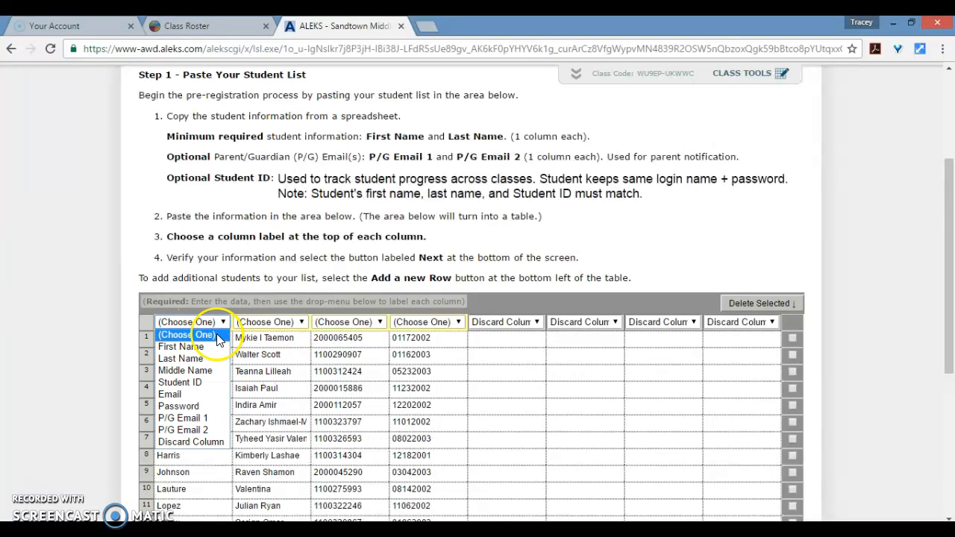
left_click(212, 358)
left_click(301, 322)
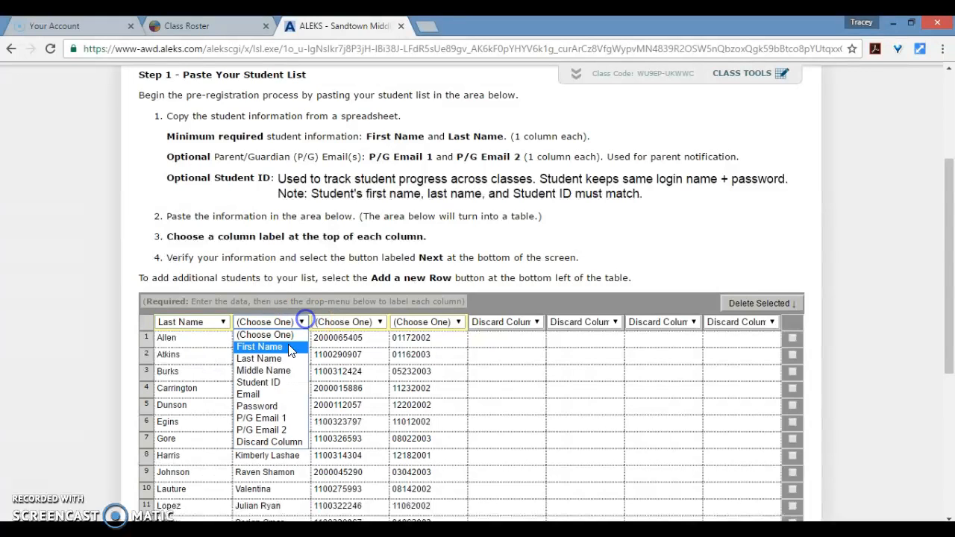
left_click(288, 348)
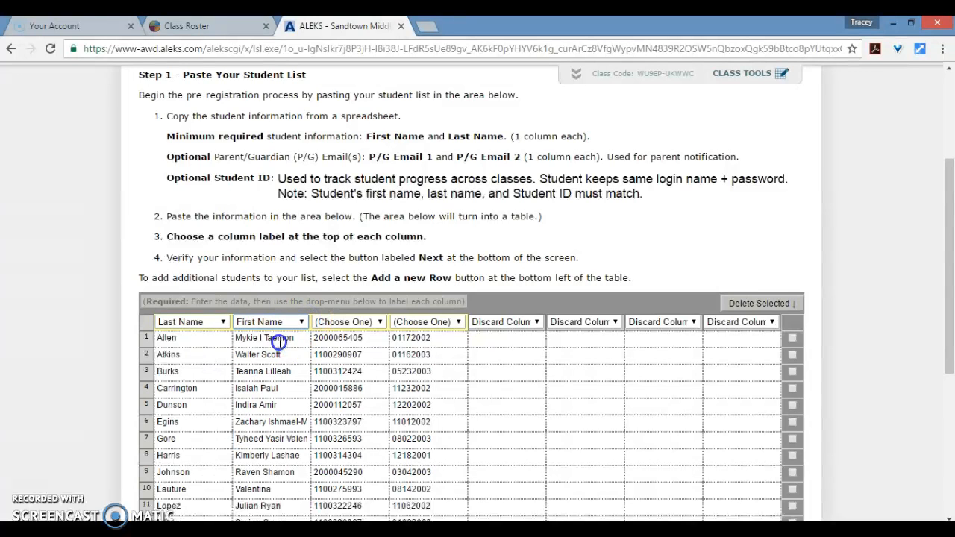
left_click(358, 328)
left_click(343, 381)
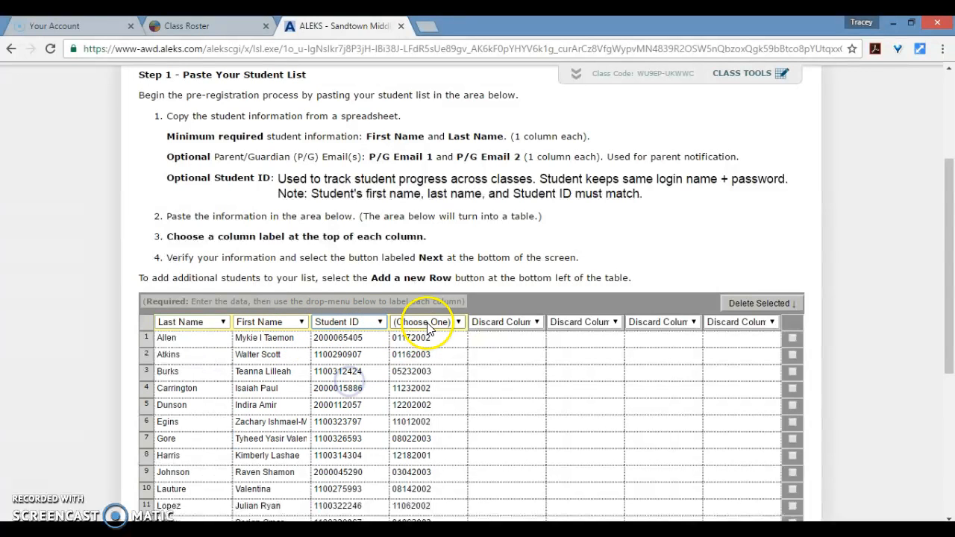
left_click(430, 328)
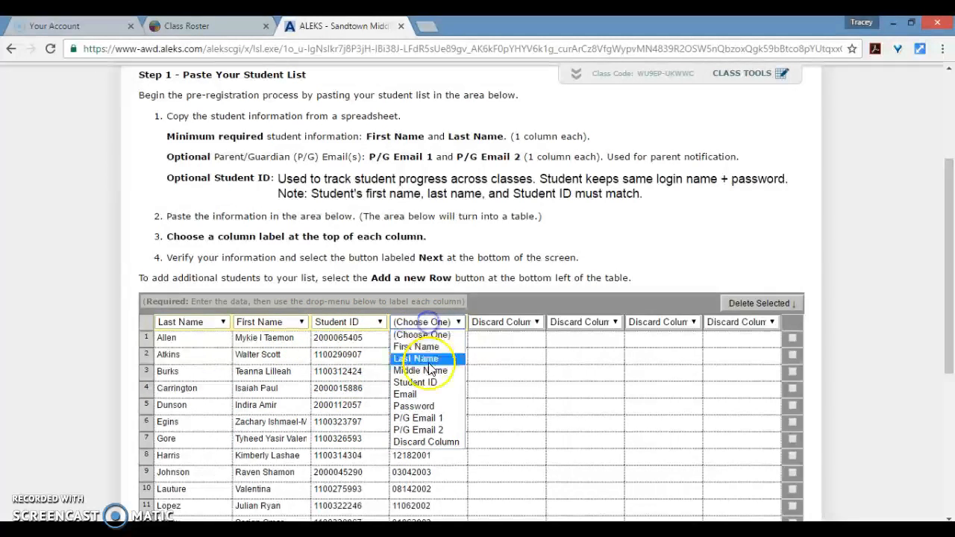
left_click(418, 408)
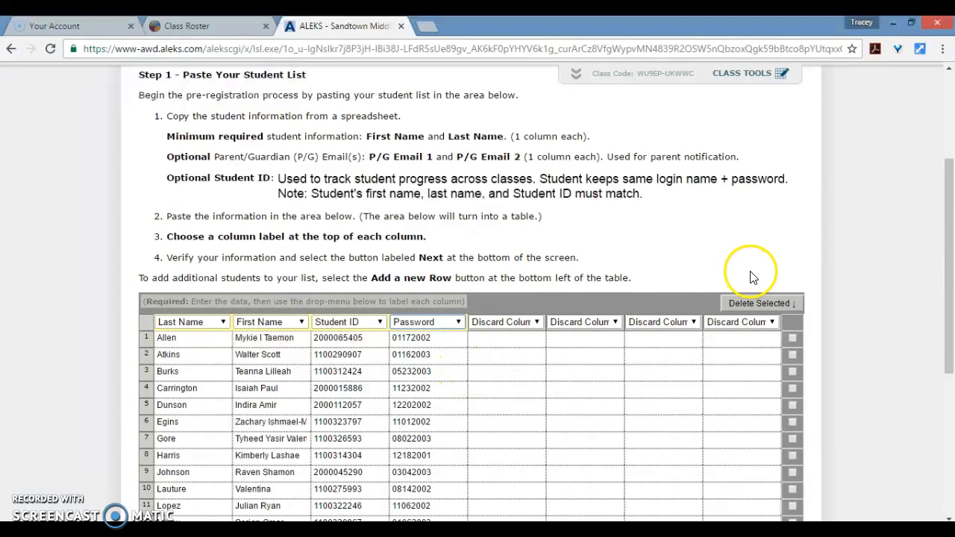
Proceed to the student list review page and examine the listed students.
scroll(746, 276, "down", 5)
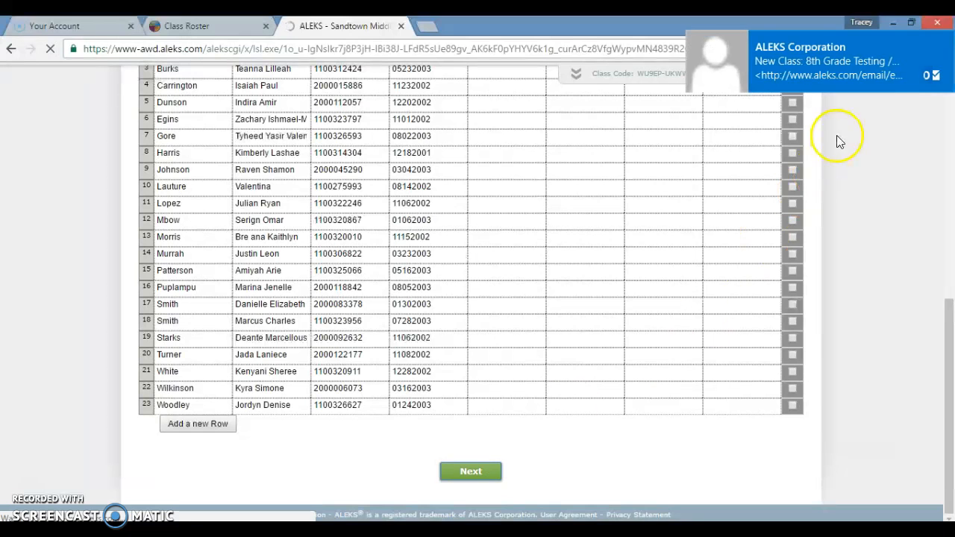
left_click(946, 40)
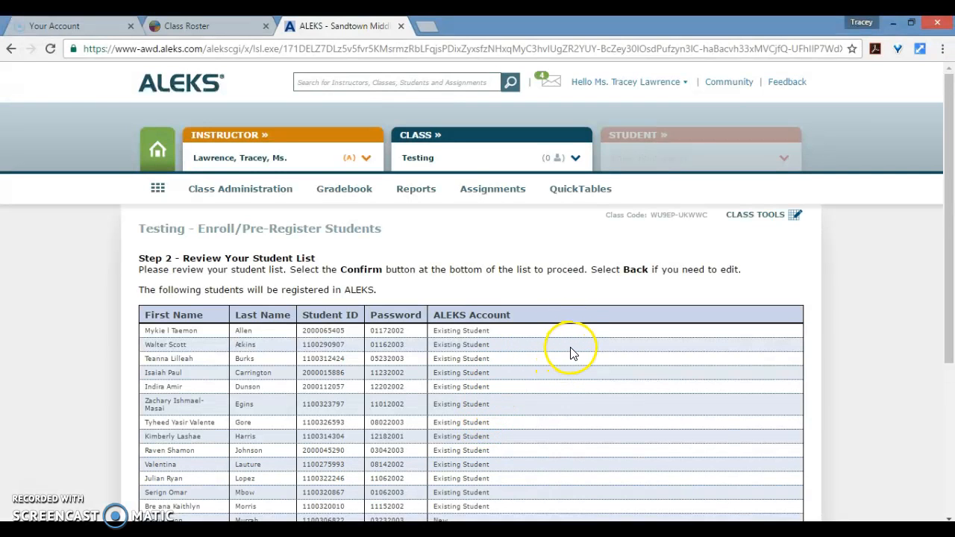
scroll(575, 343, "down", 3)
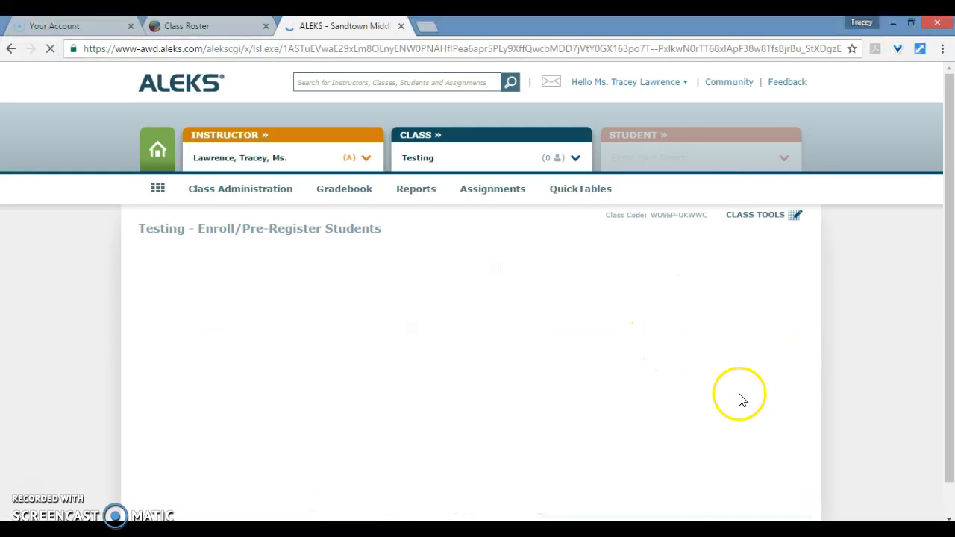
Back in the student table, select the 16th student row and delete it.
scroll(754, 351, "down", 2)
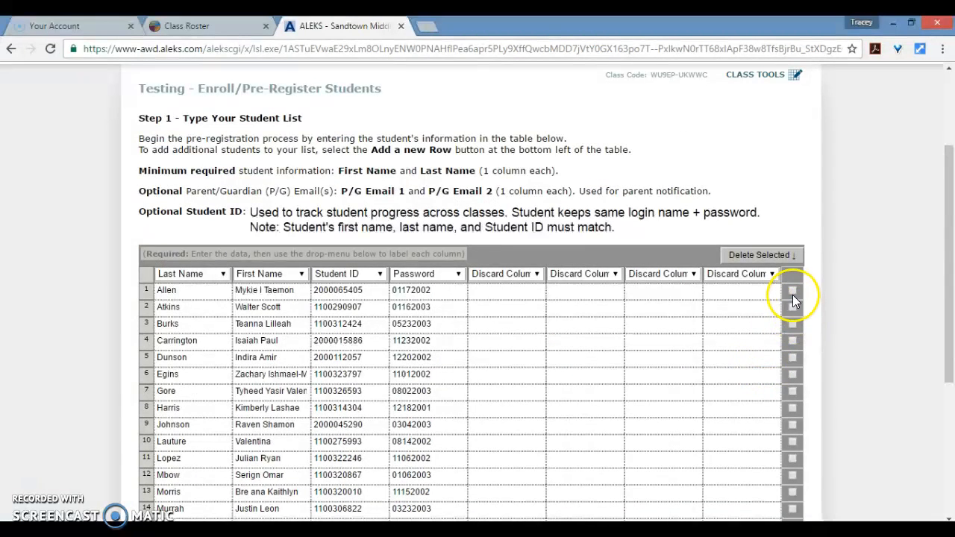
scroll(794, 401, "down", 2)
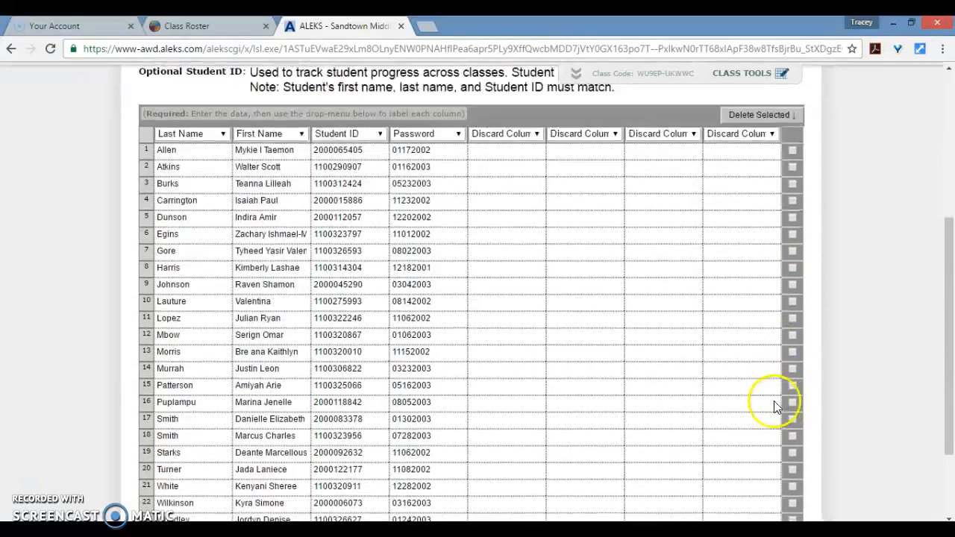
left_click(792, 402)
scroll(755, 270, "up", 2)
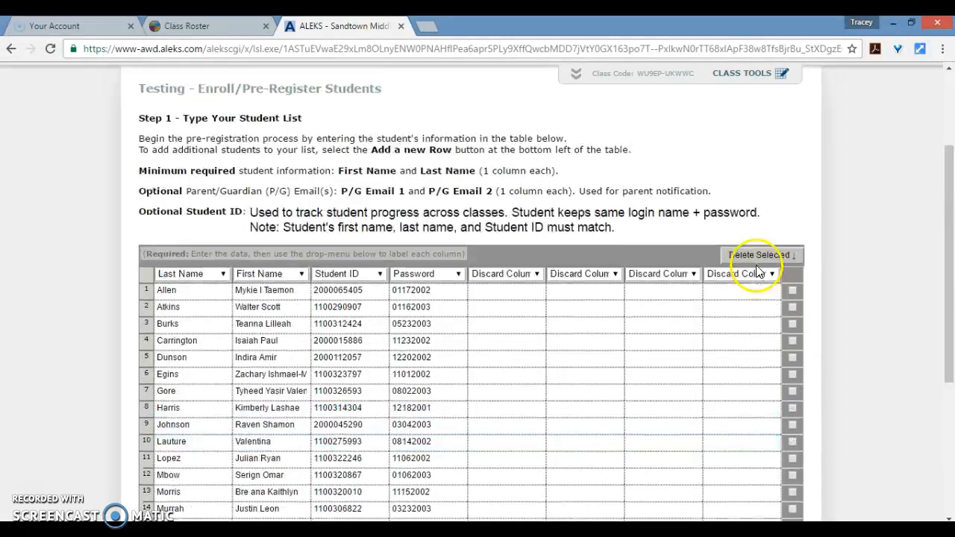
left_click(756, 257)
left_click(535, 131)
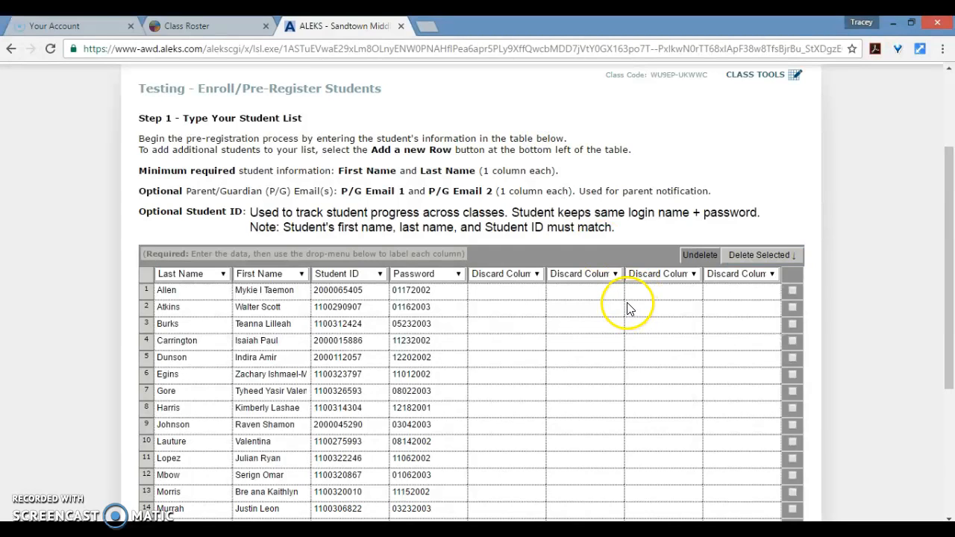
Submit the edited student list and review it before confirming.
scroll(626, 309, "down", 4)
left_click(467, 481)
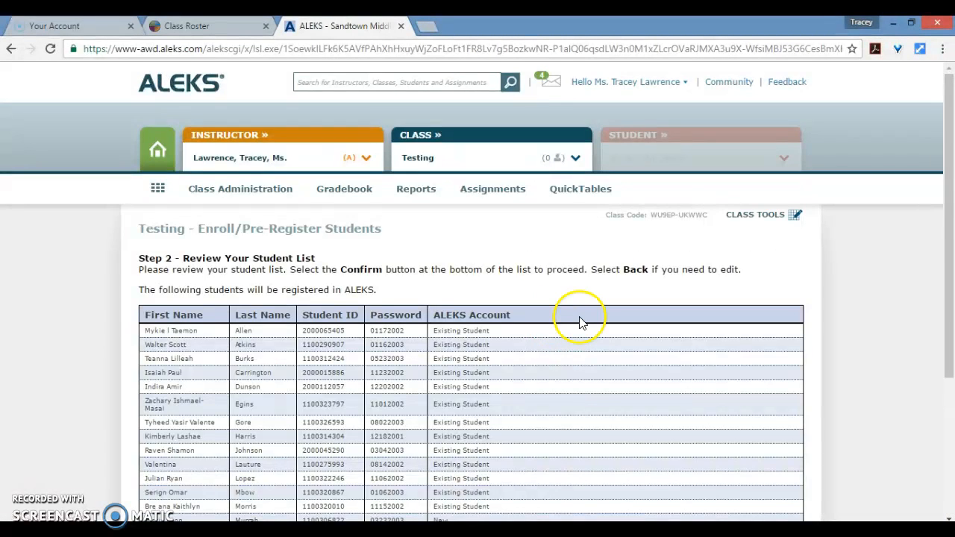
scroll(582, 321, "down", 3)
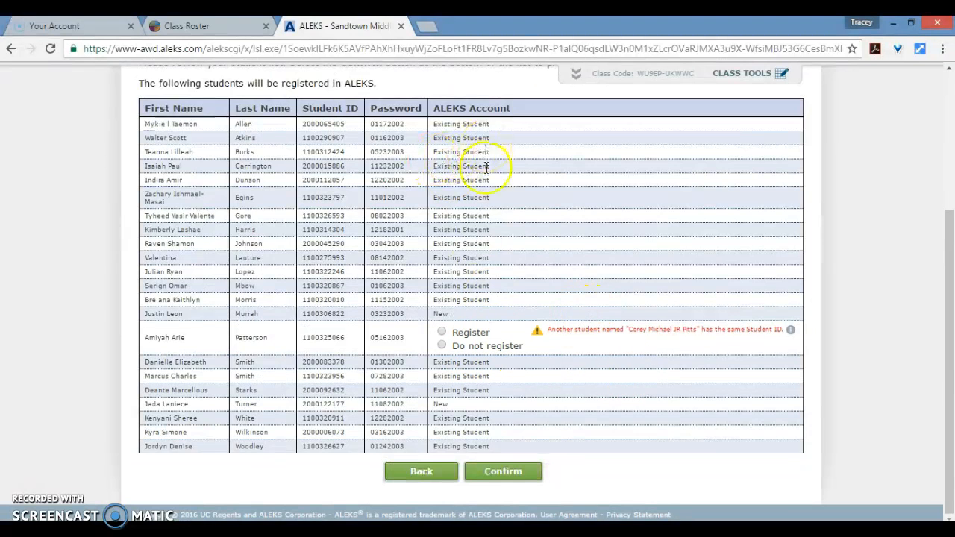